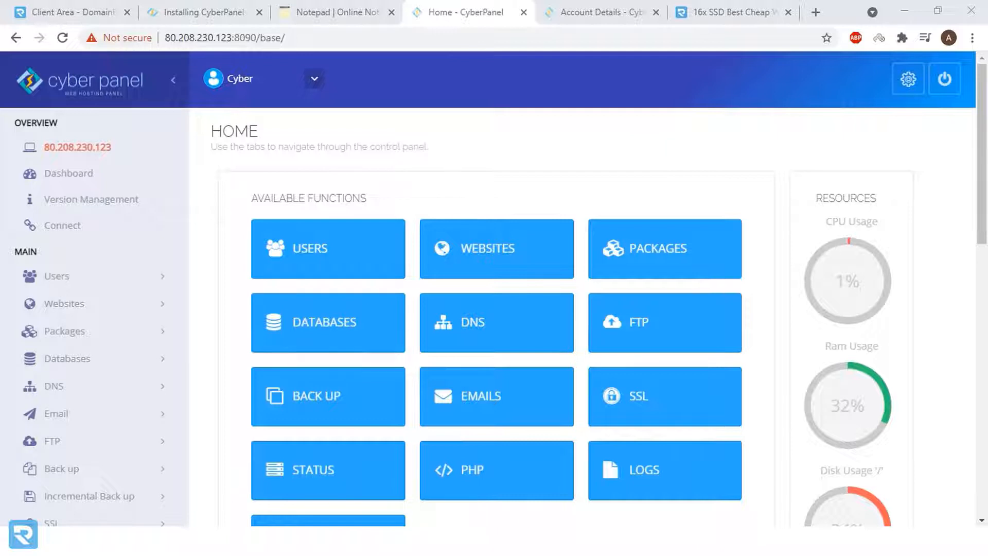
- Open the Create Package form from the Packages section of the sidebar
left_click(76, 331)
left_click(77, 363)
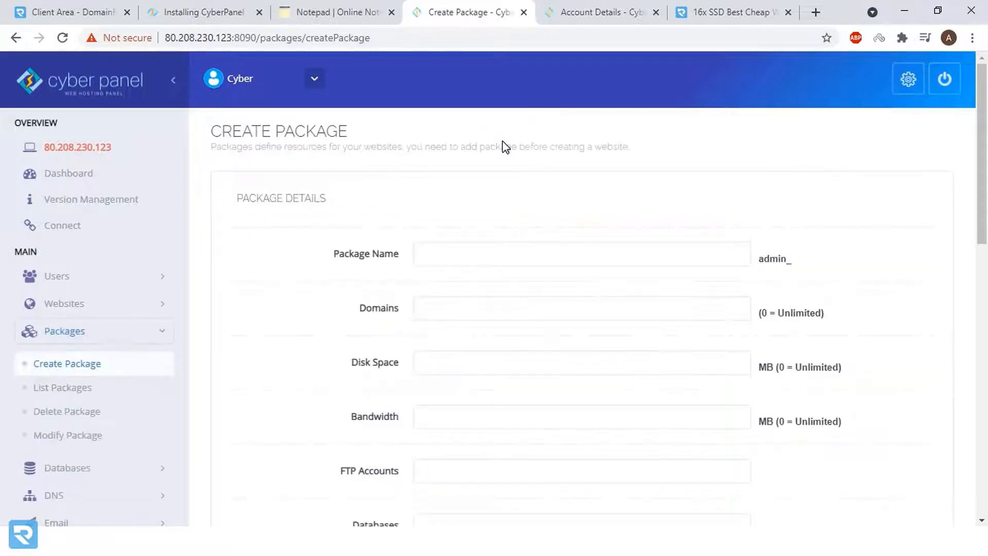
scroll(504, 146, "down", 3)
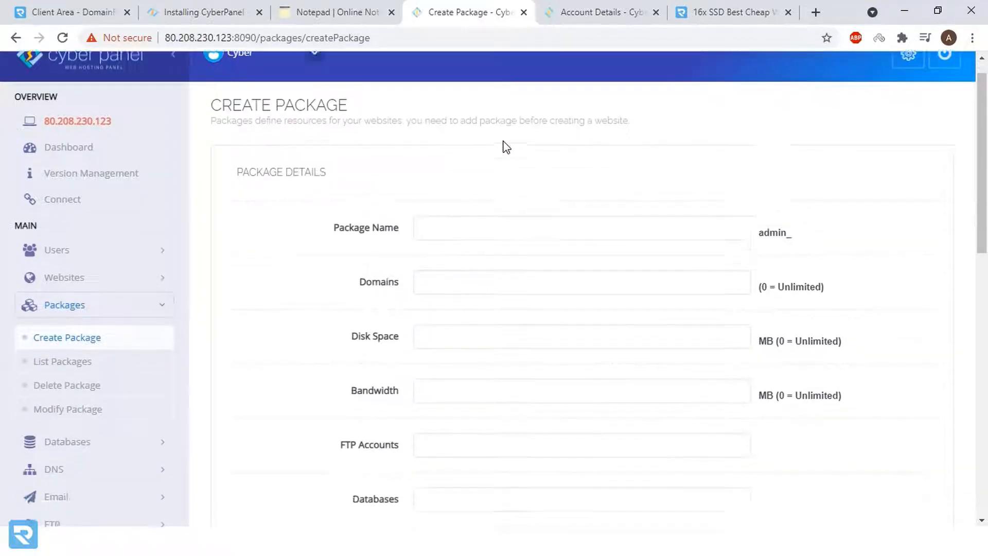
scroll(504, 147, "up", 3)
left_click(746, 11)
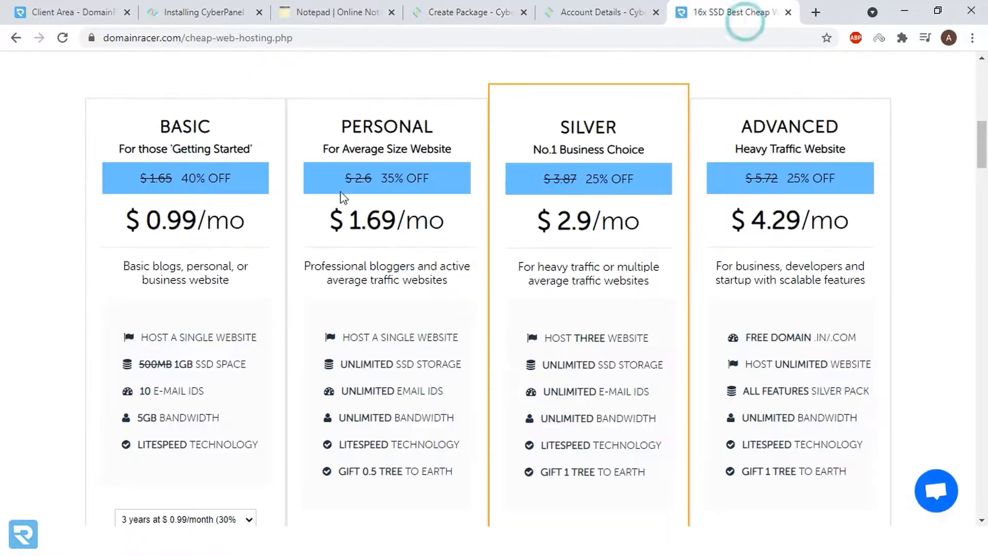
scroll(169, 121, "up", 10)
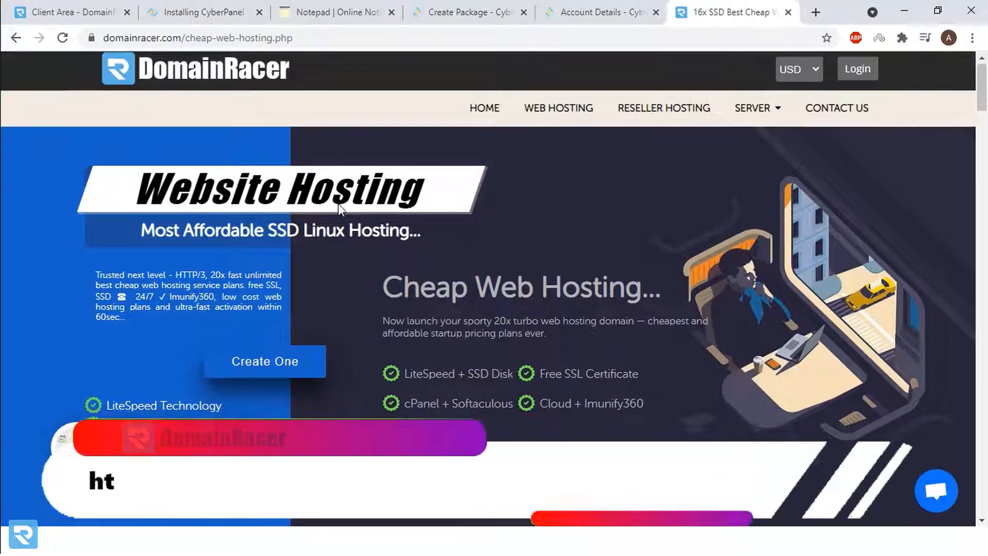
scroll(337, 205, "down", 10)
scroll(627, 280, "down", 3)
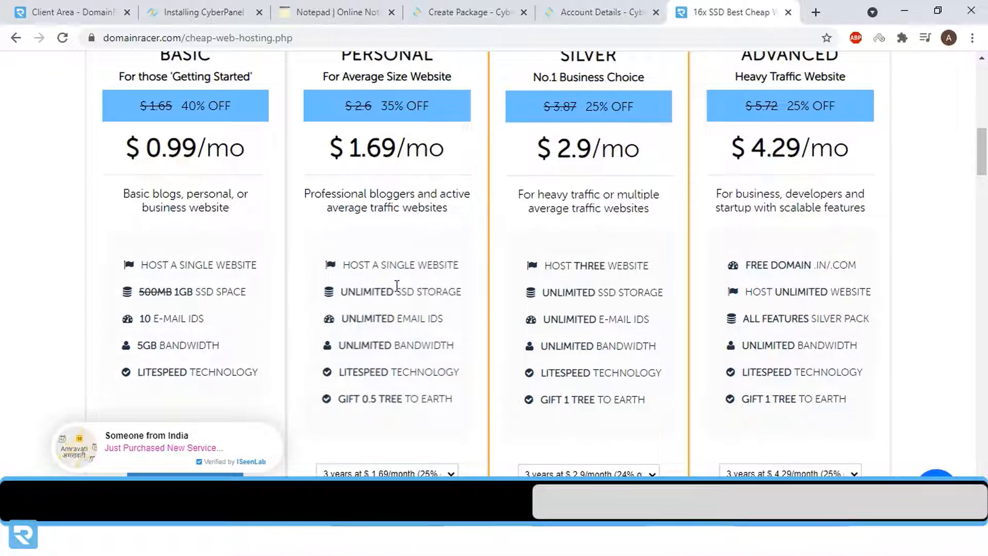
left_click(576, 12)
left_click(473, 14)
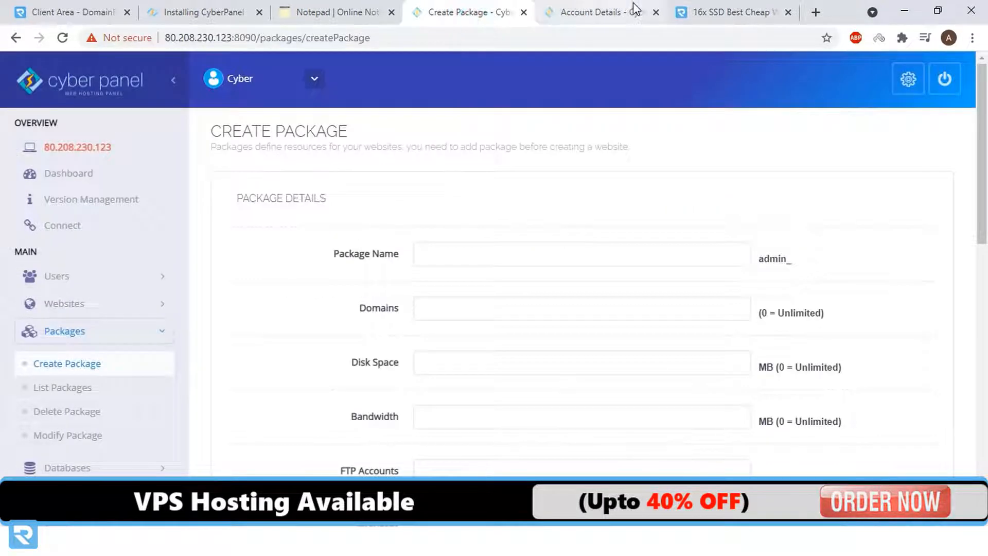
- Name the new package 'dr' and give it a Domains limit of 1
left_click(656, 12)
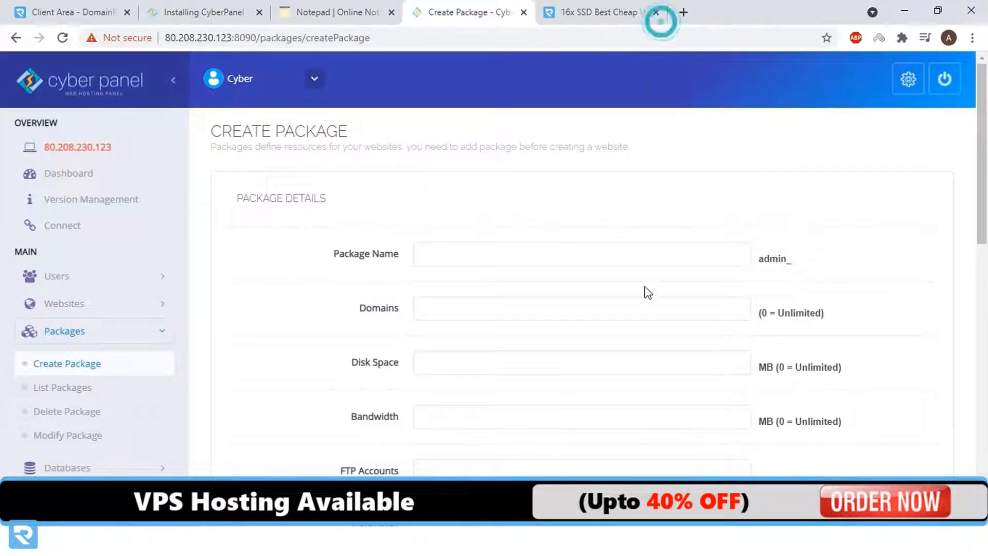
left_click(470, 260)
type("dr")
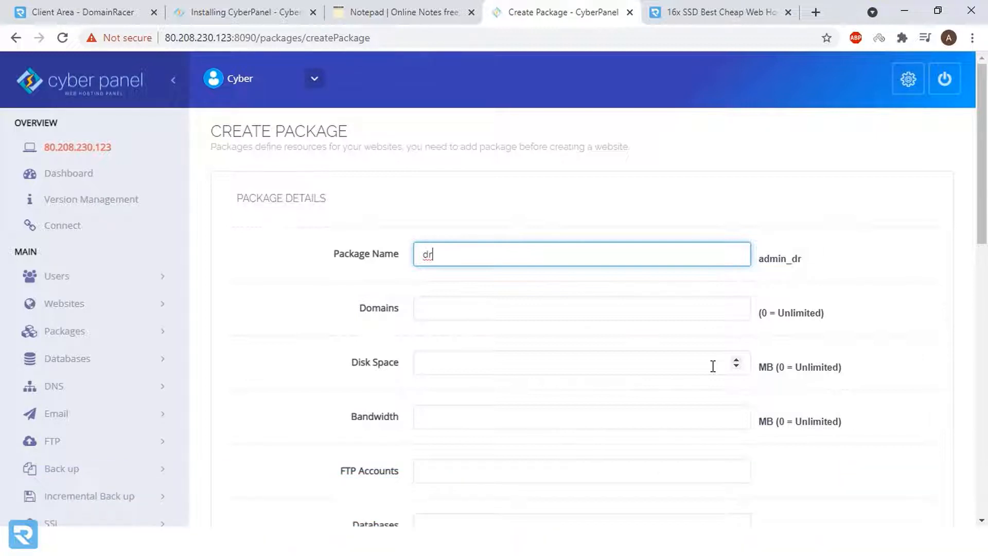
key("Tab")
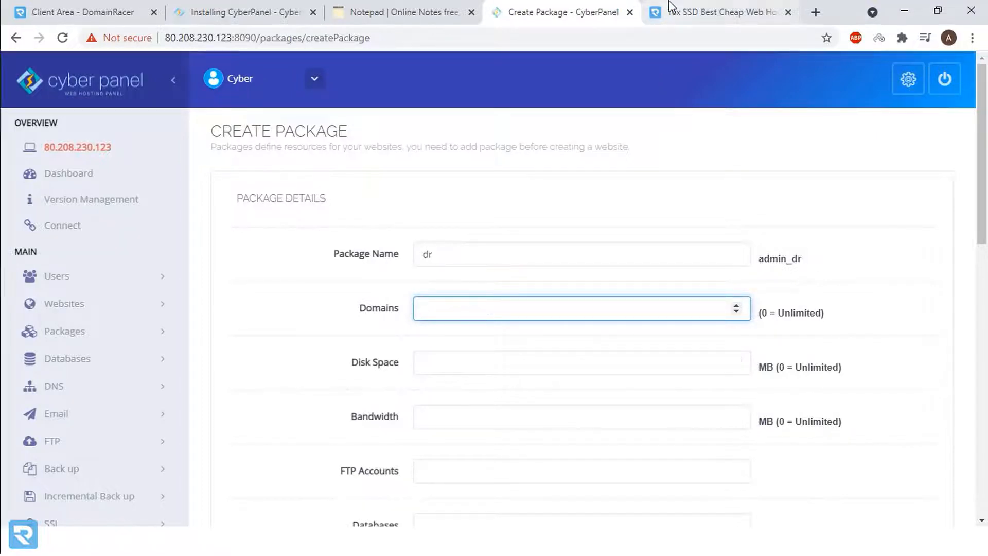
left_click(720, 12)
scroll(437, 149, "up", 1)
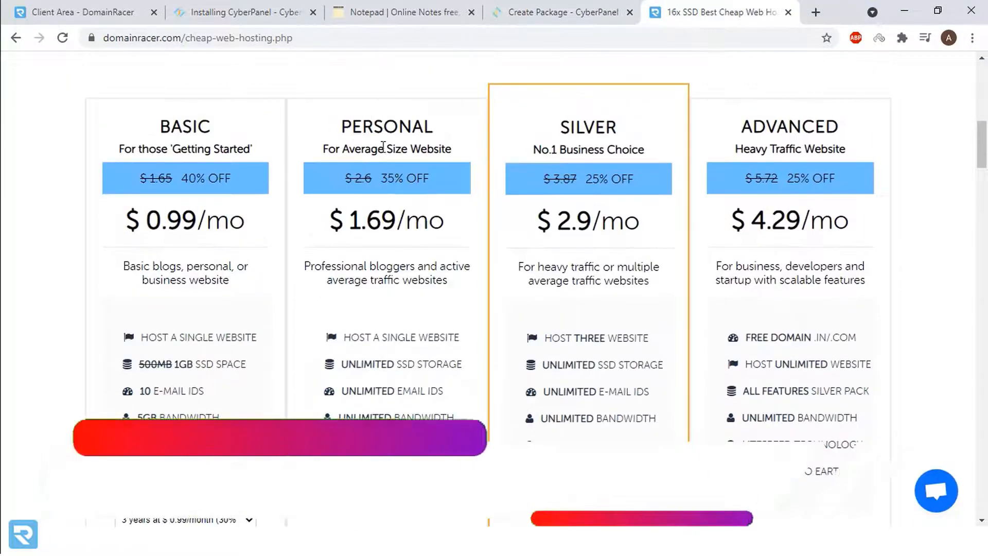
left_click(549, 13)
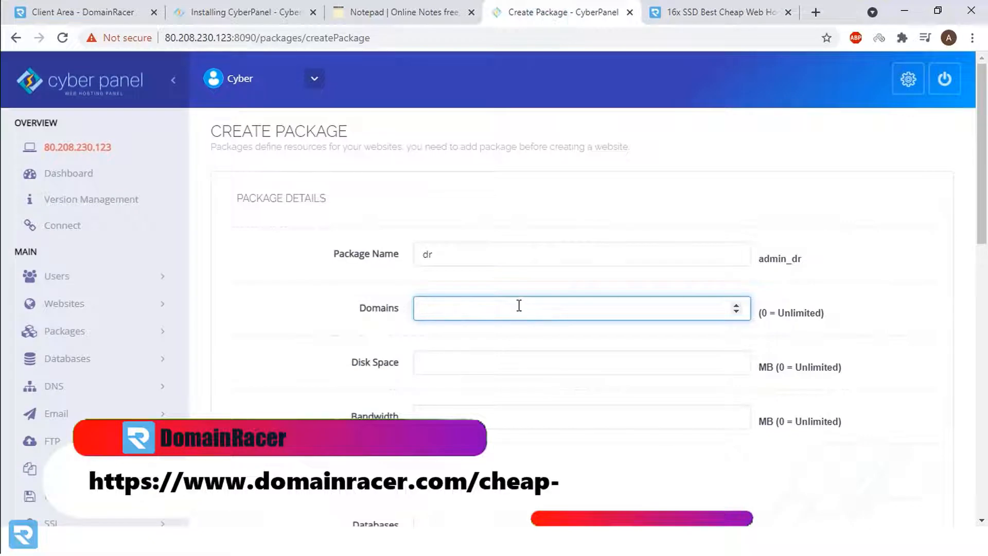
type("1")
- Set Disk Space and Bandwidth to 0 (unlimited) and FTP accounts, databases and emails to 99
left_click(458, 369)
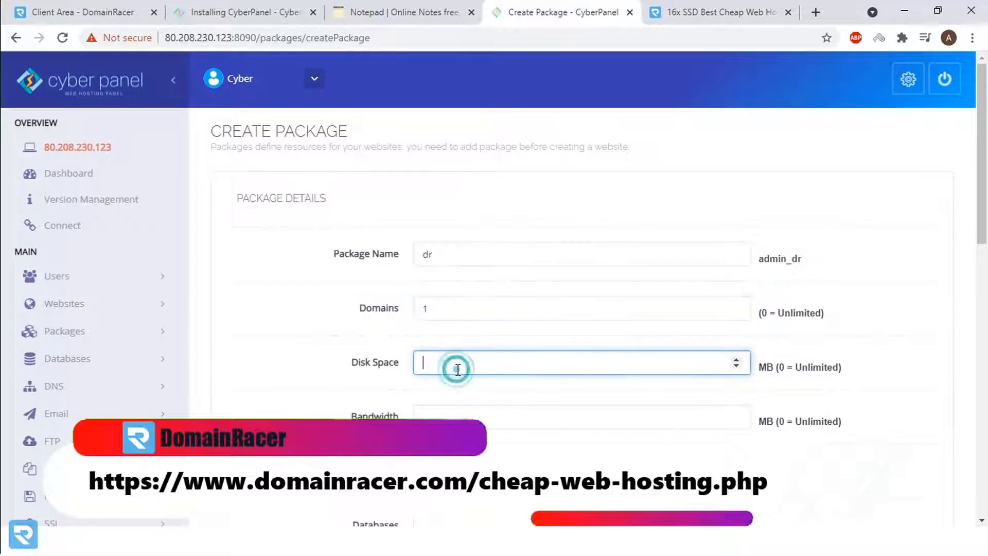
type("0")
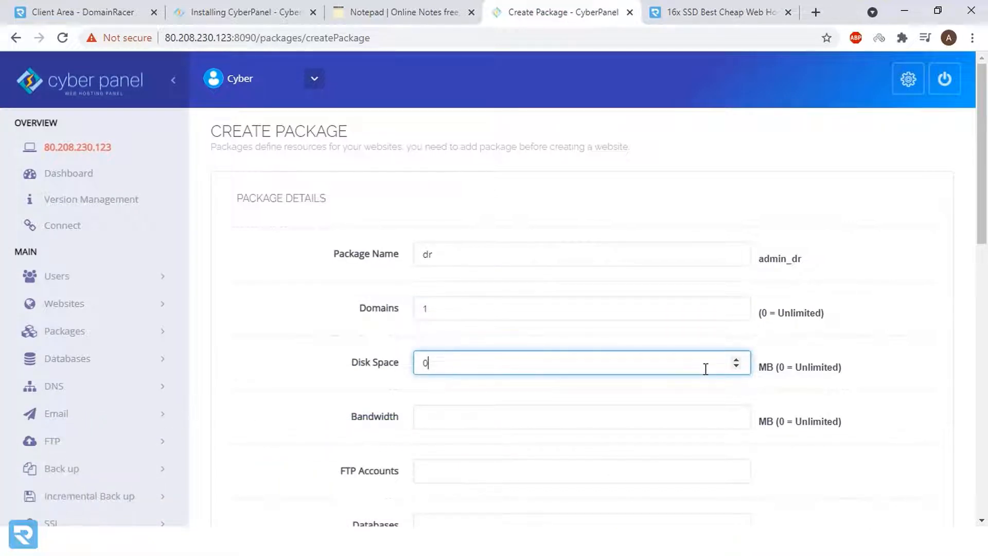
left_click(670, 414)
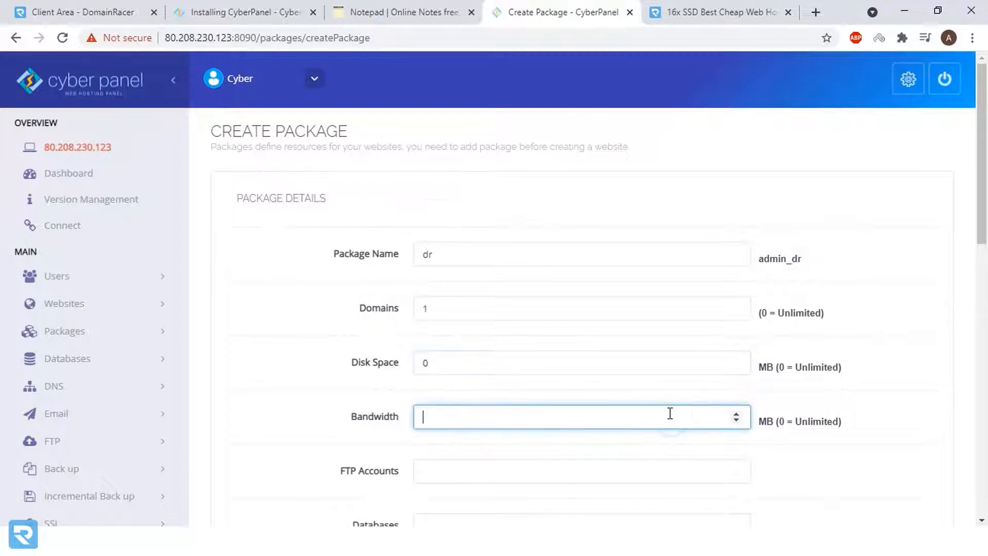
scroll(617, 427, "down", 3)
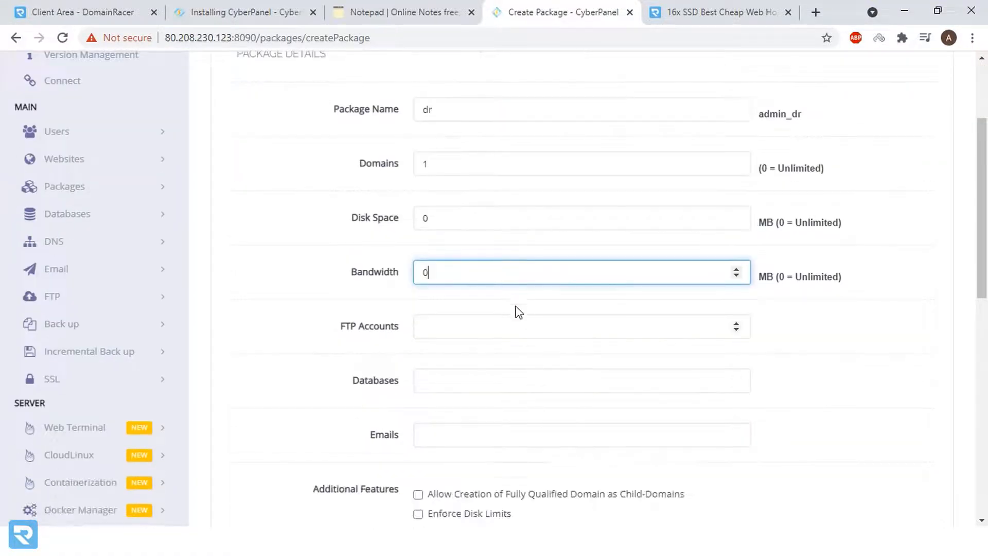
left_click(510, 328)
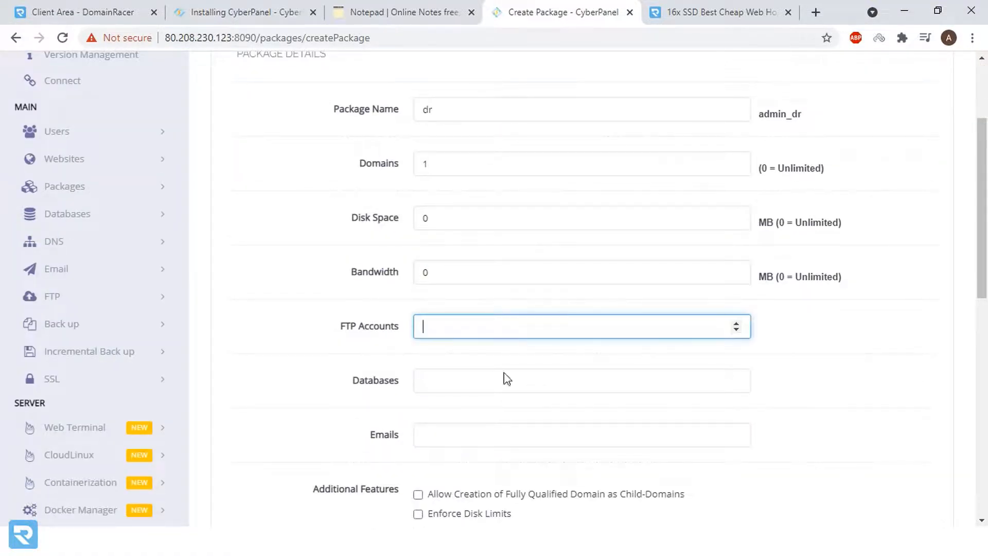
left_click(480, 438)
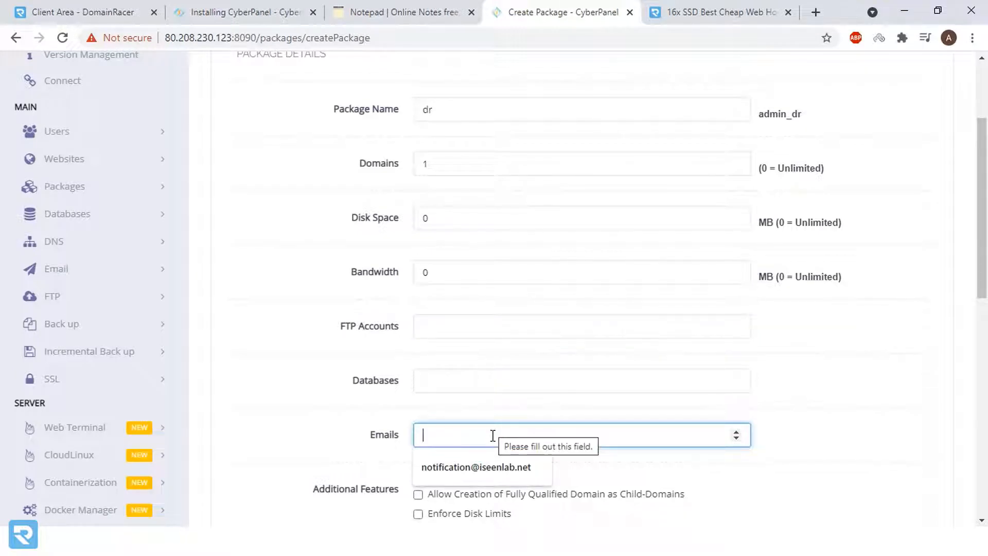
type("9")
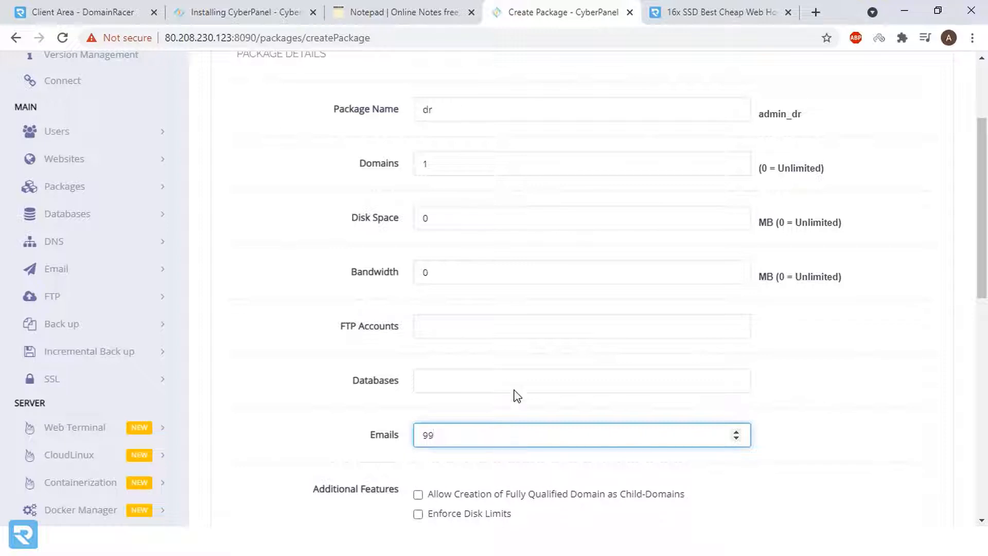
type("9")
left_click(507, 379)
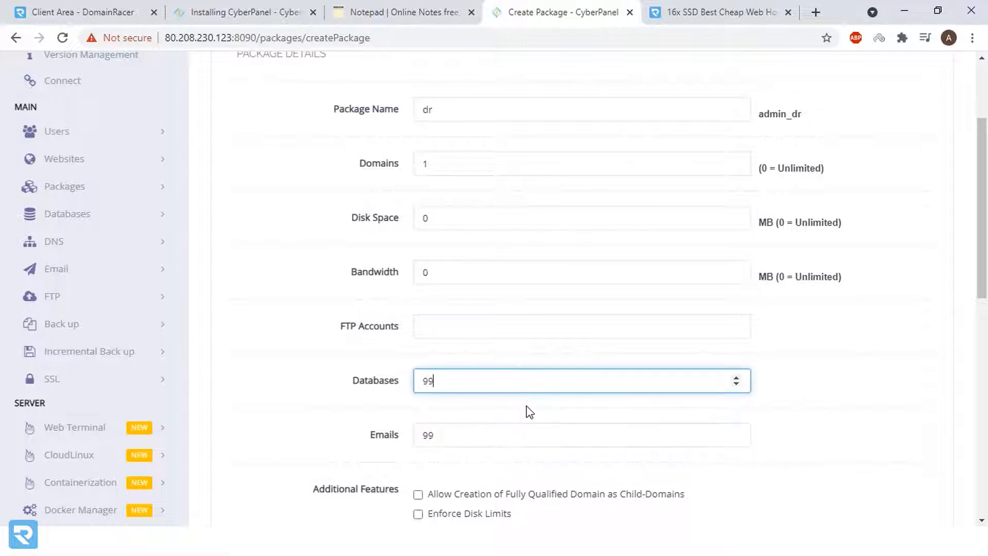
left_click(493, 320)
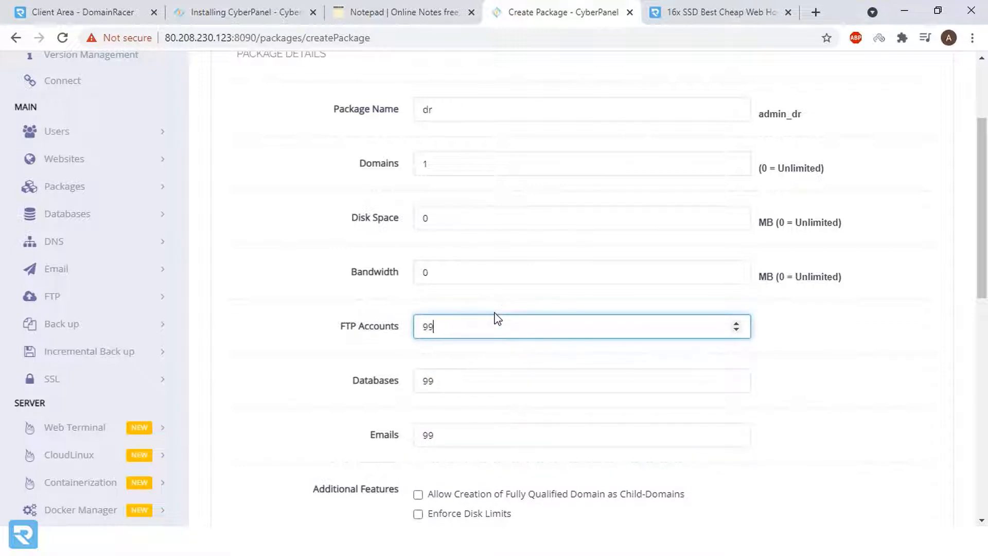
scroll(504, 359, "down", 4)
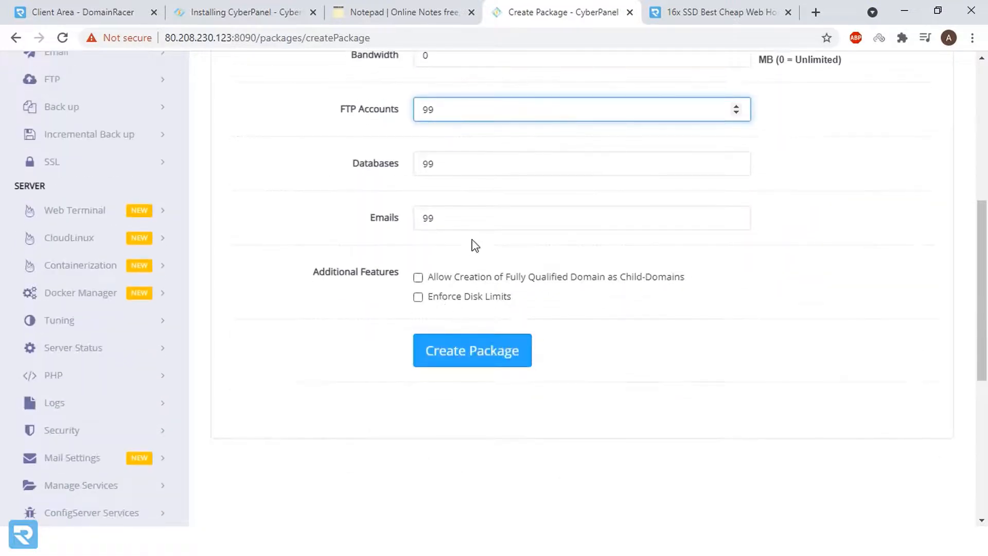
scroll(574, 280, "up", 3)
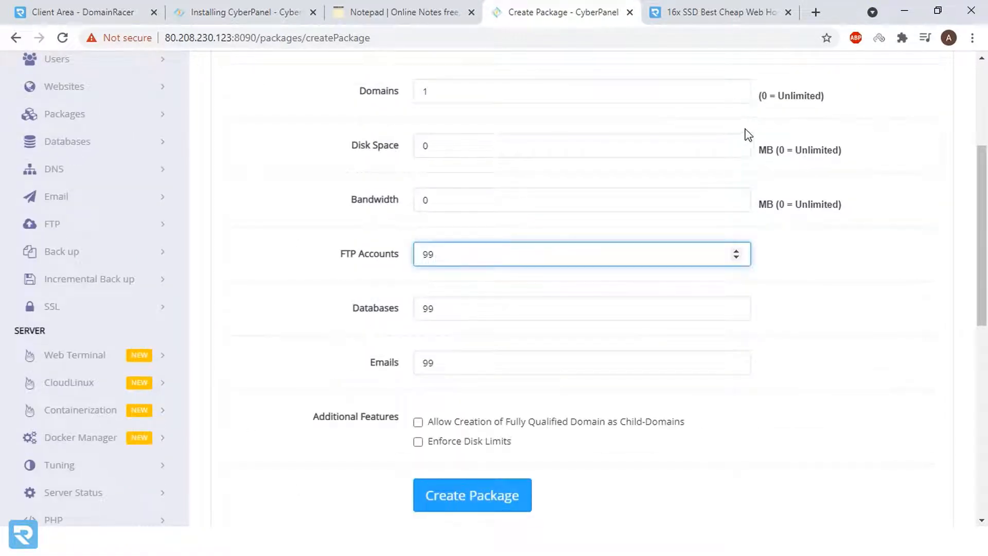
scroll(746, 134, "up", 3)
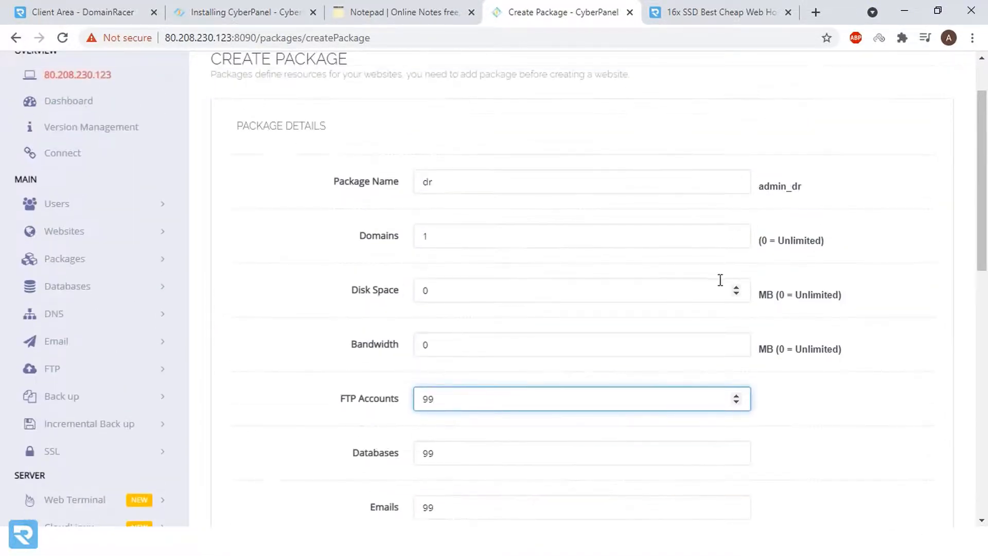
scroll(723, 299, "down", 6)
- Leave Enforce Disk Limits unticked and create the dr package
left_click(418, 296)
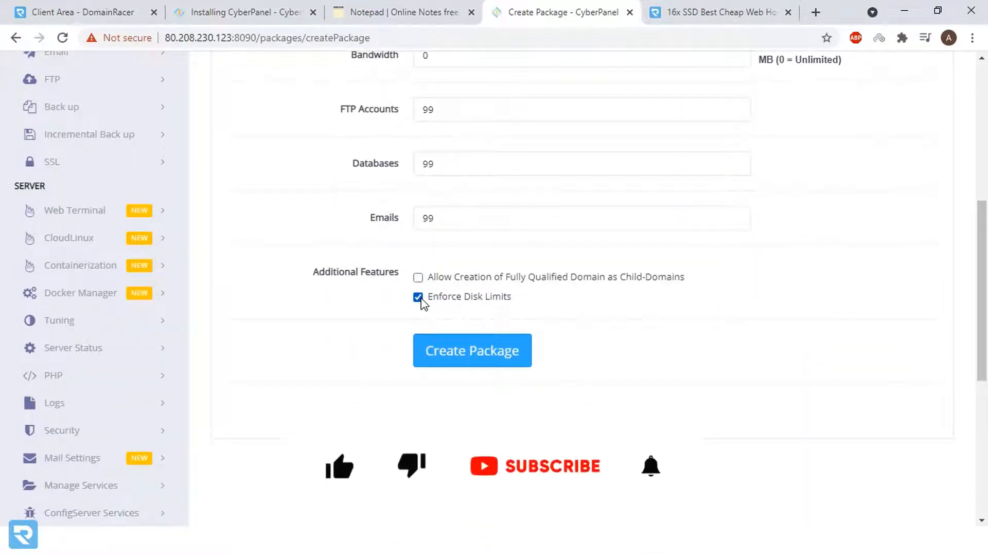
left_click(420, 299)
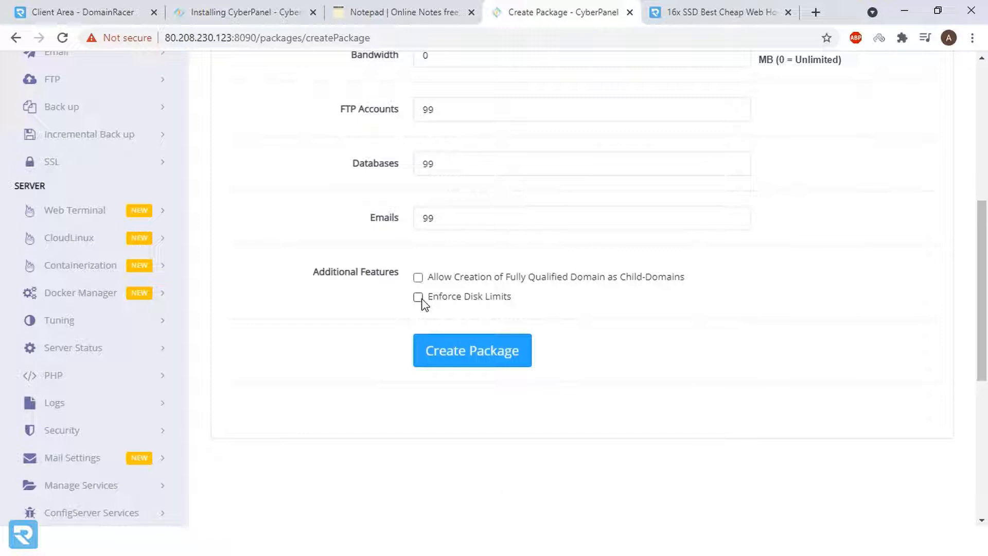
scroll(520, 306, "up", 4)
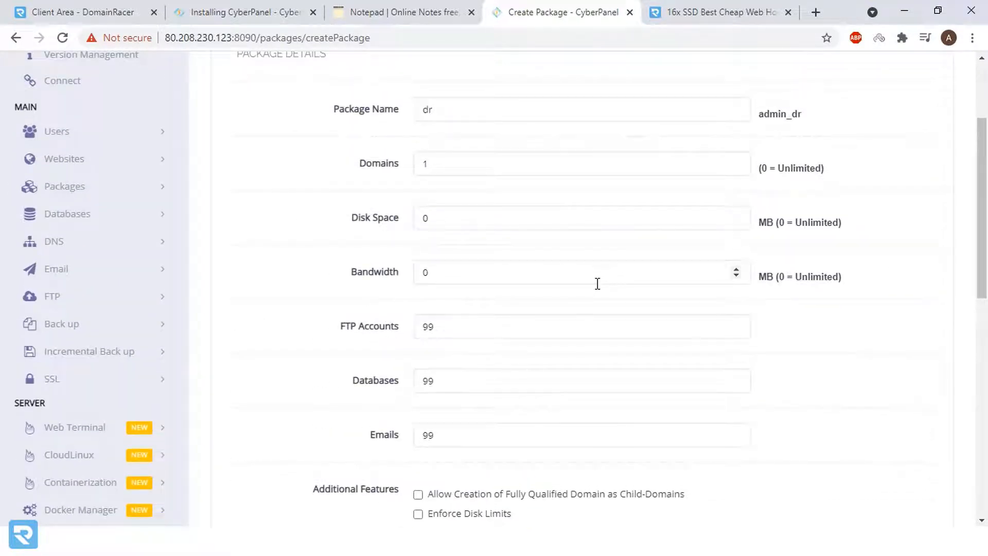
scroll(600, 302, "down", 4)
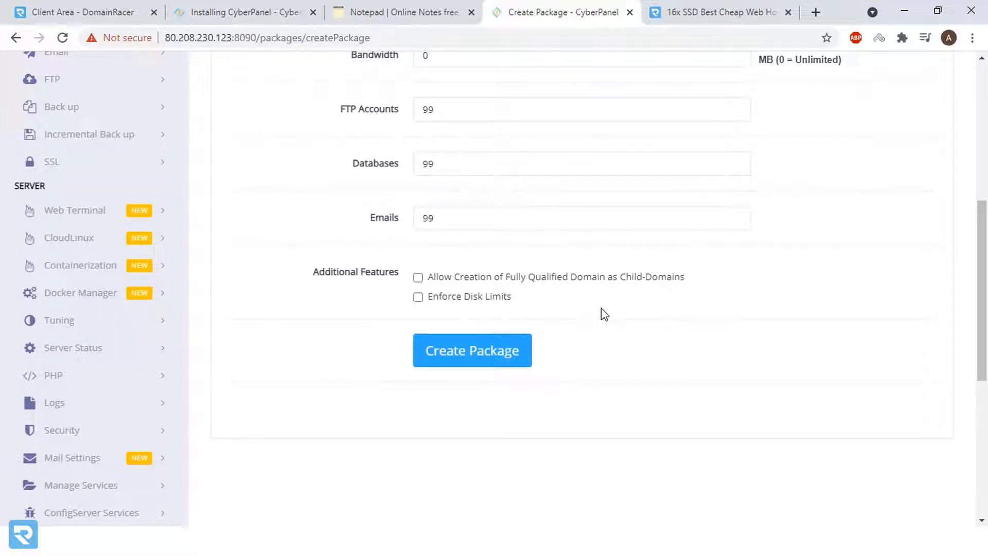
left_click(486, 358)
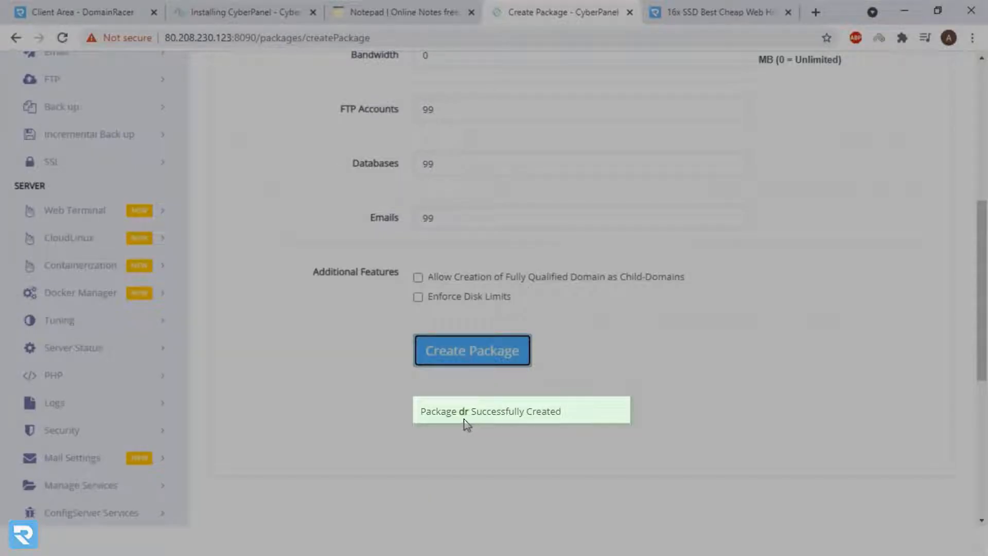
scroll(443, 401, "up", 5)
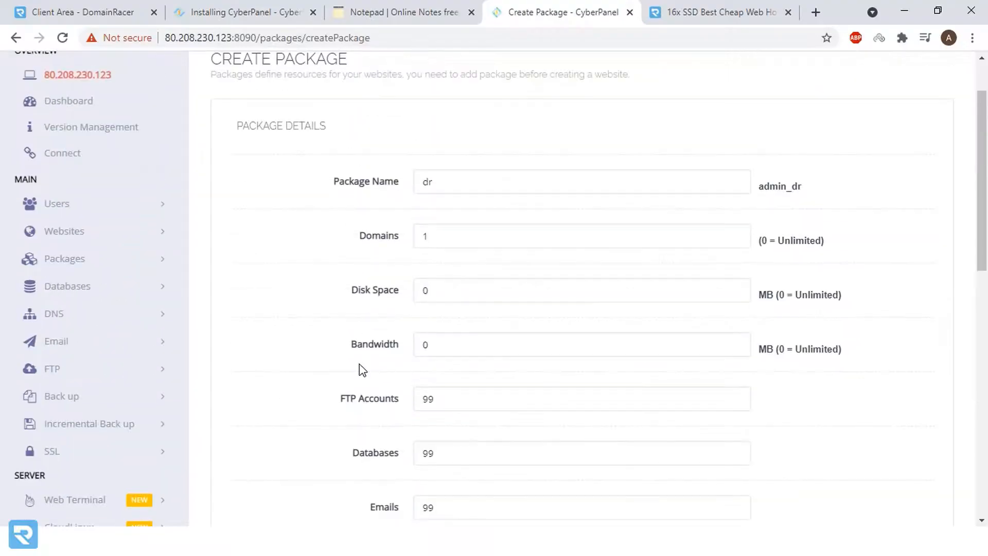
- Open the Create New User form and give the new account the user ACL
left_click(94, 211)
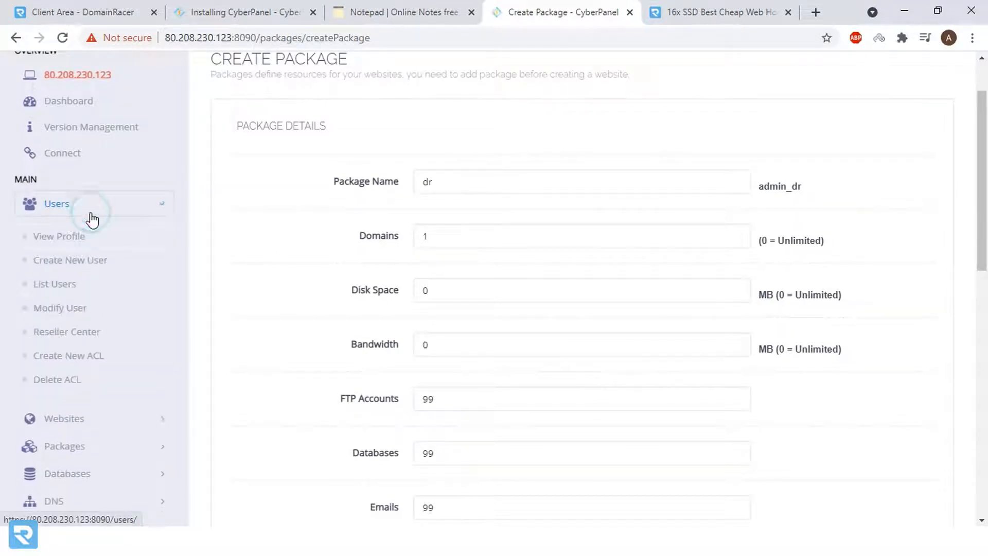
left_click(76, 236)
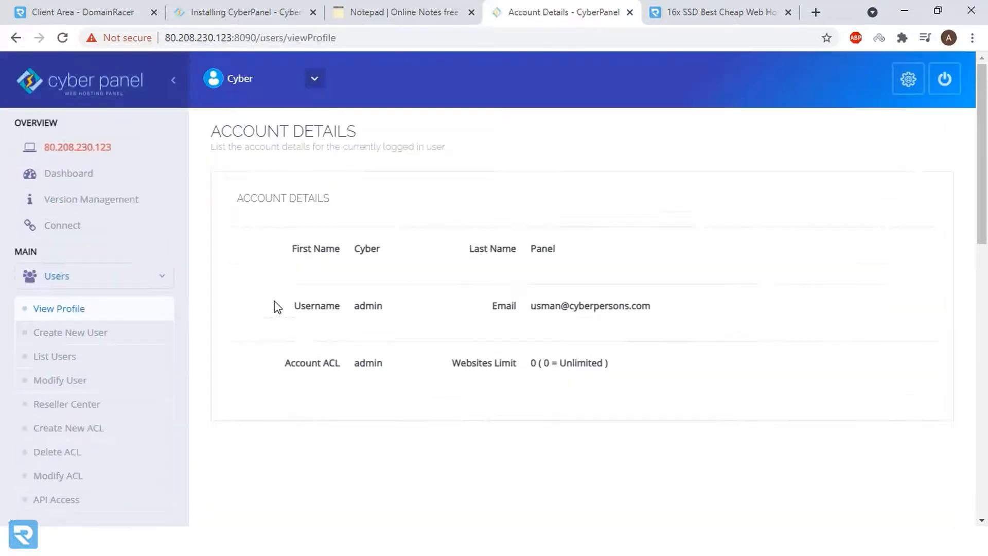
left_click(69, 334)
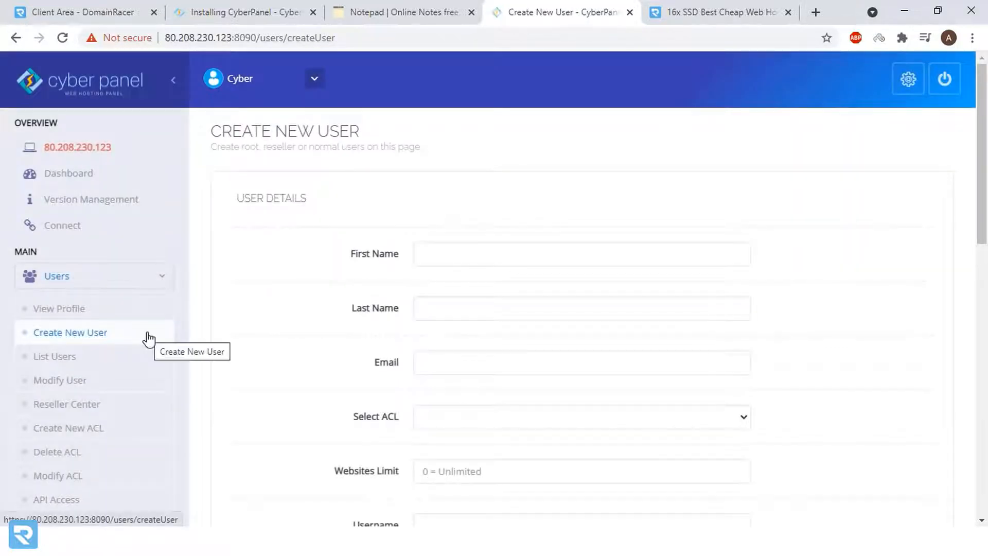
left_click(529, 263)
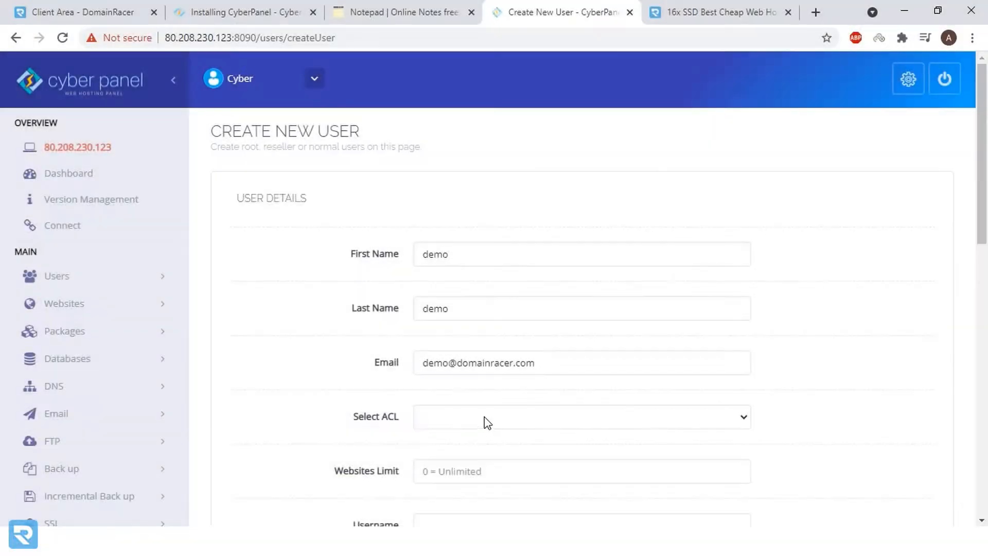
left_click(484, 417)
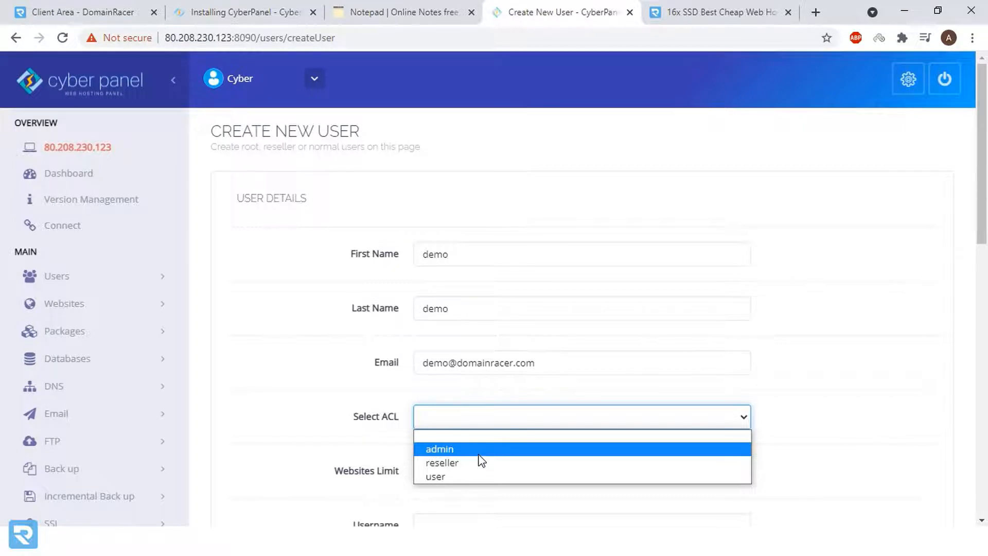
left_click(465, 482)
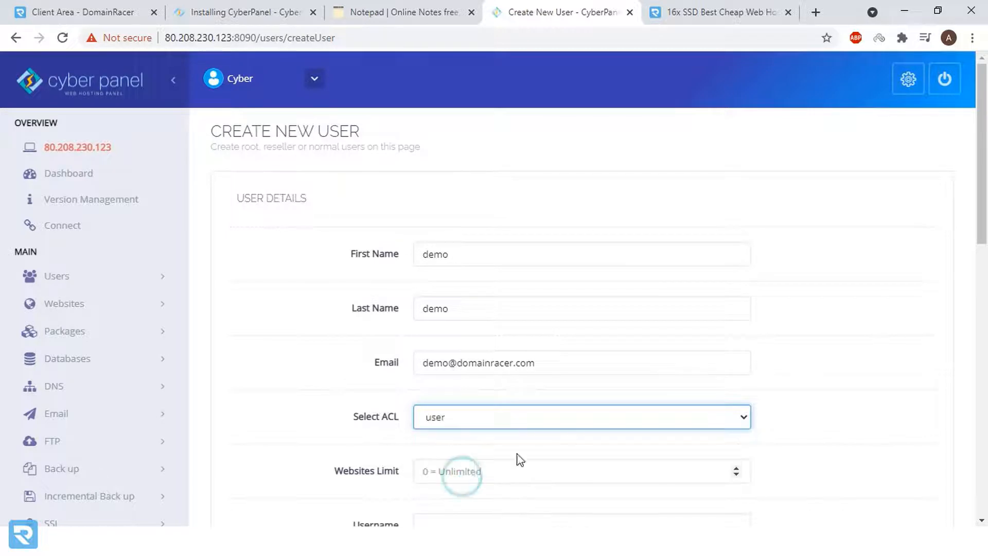
scroll(795, 376, "down", 3)
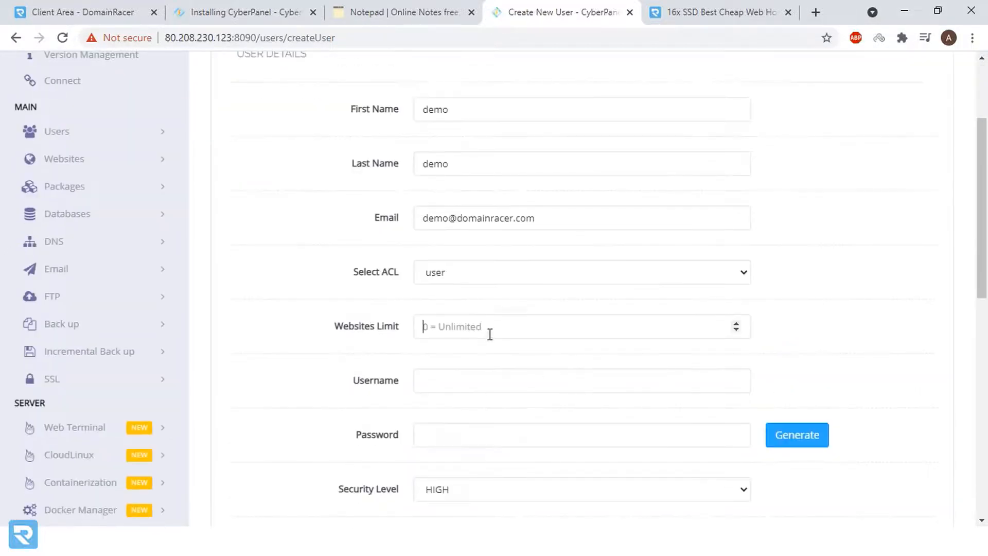
- Set websites limit 0, username 'demo', a password and HIGH security, then create the user
left_click(491, 329)
type("0")
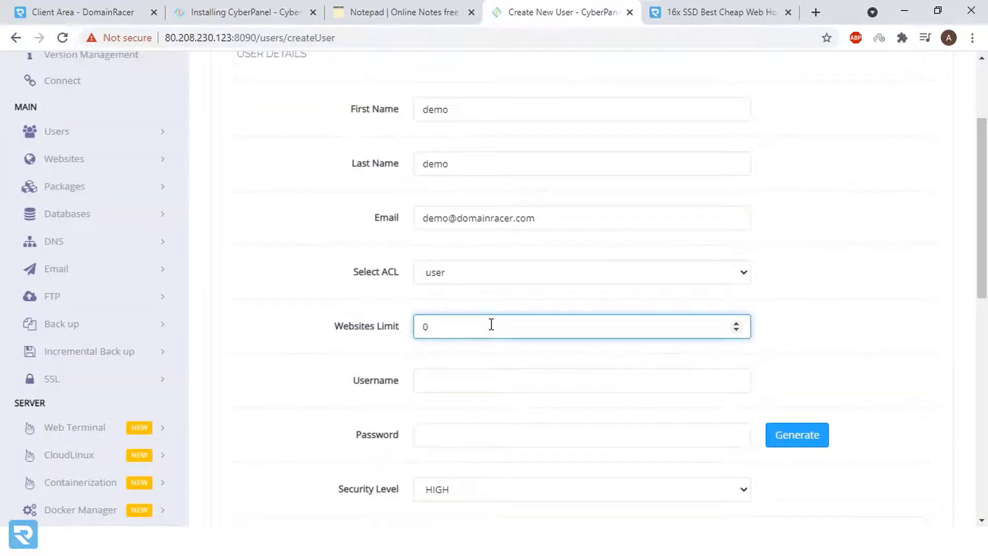
left_click(499, 380)
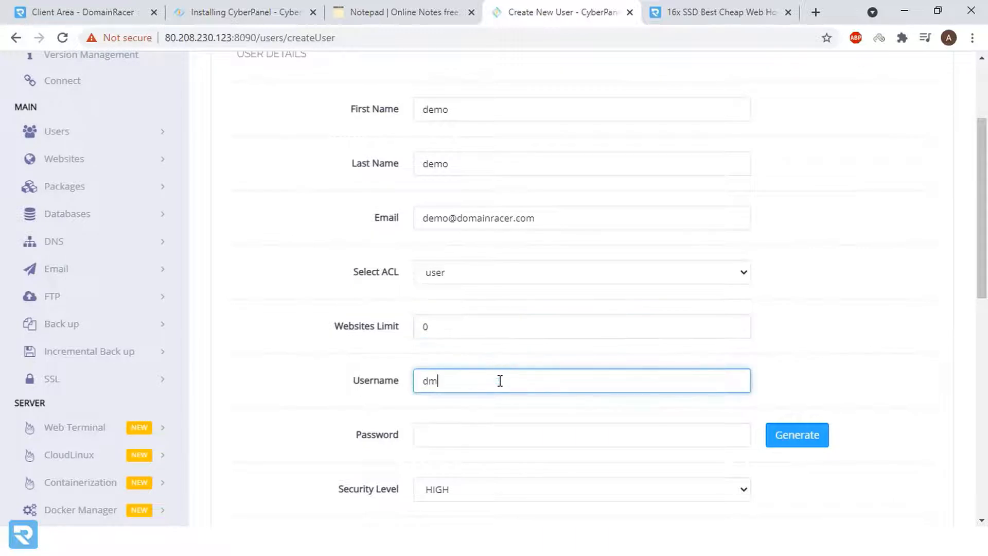
type("demo")
key("Tab")
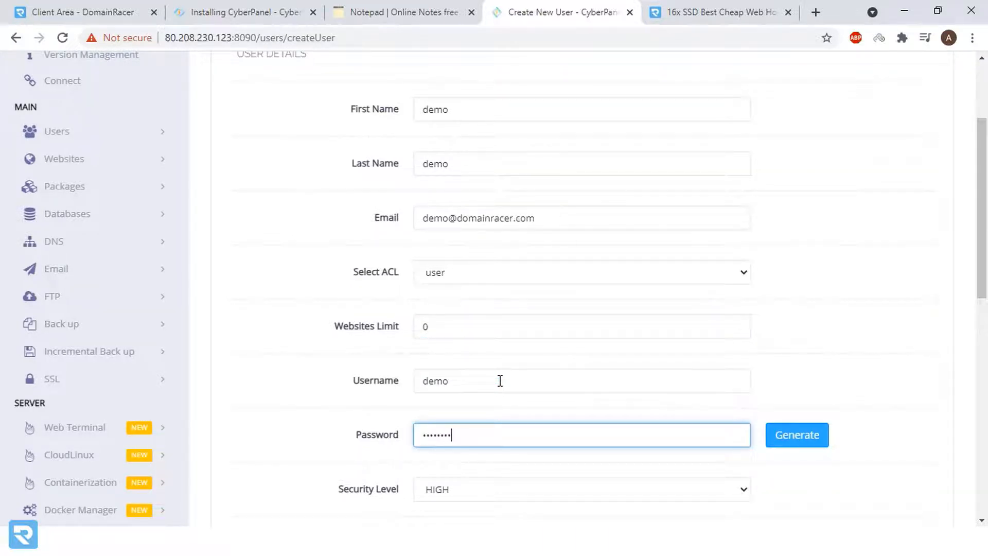
scroll(668, 369, "down", 3)
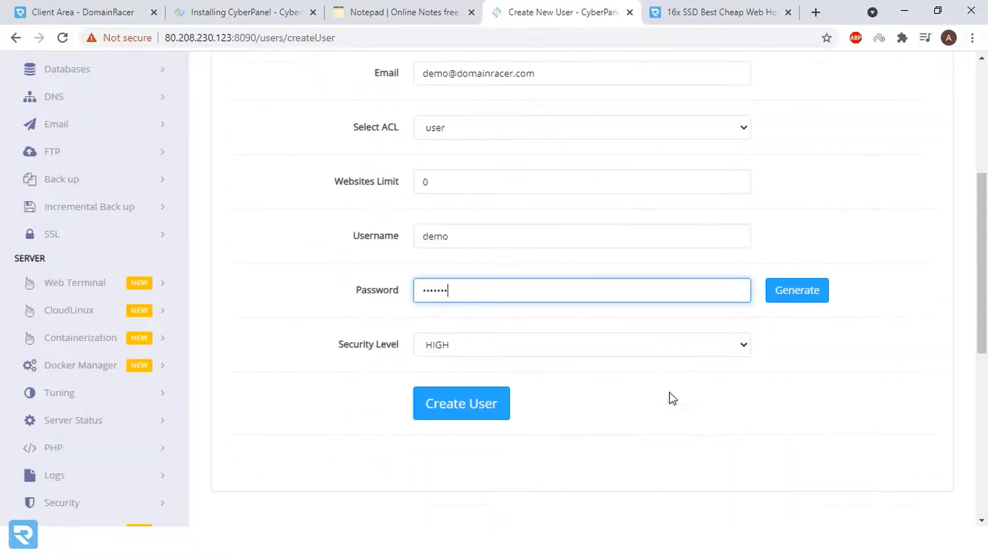
left_click(463, 345)
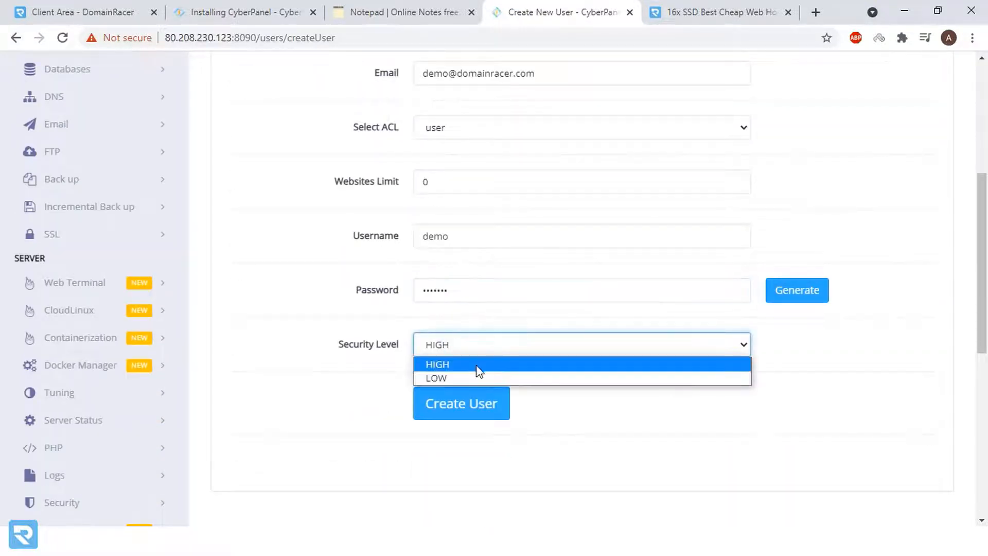
left_click(476, 368)
left_click(479, 411)
scroll(478, 412, "down", 3)
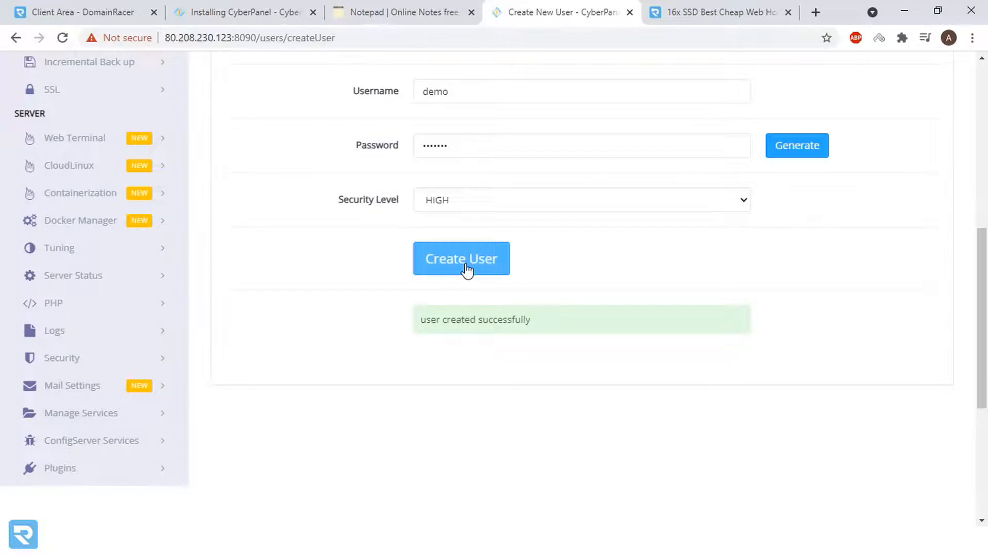
right_click(467, 265)
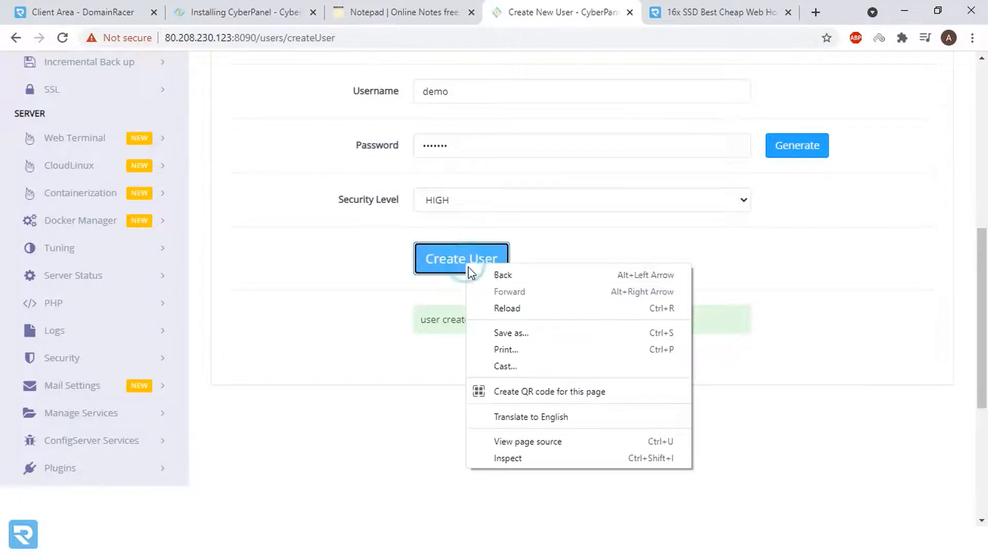
- Open the Create Website form from the Websites section of the sidebar
left_click(618, 240)
scroll(376, 286, "up", 9)
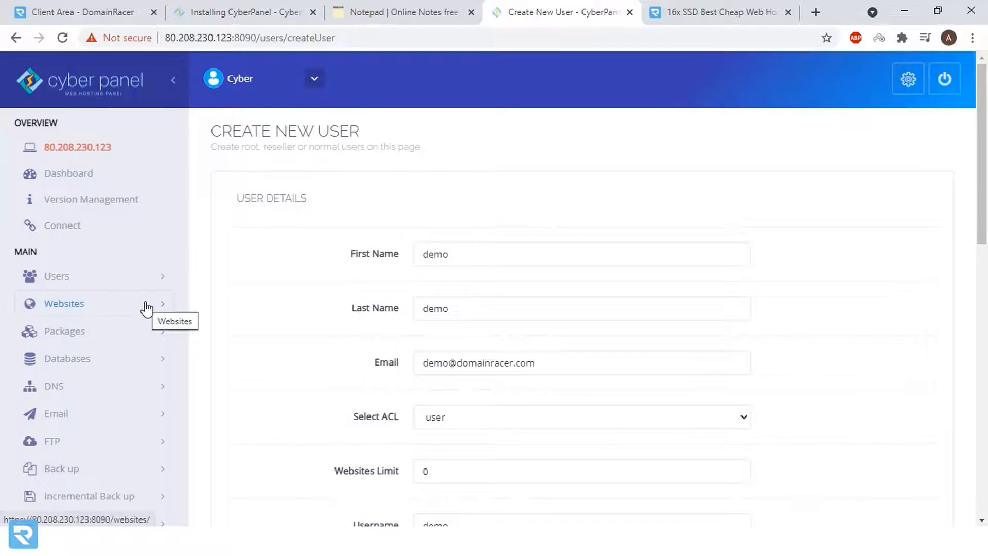
right_click(146, 307)
left_click(123, 309)
left_click(122, 311)
left_click(93, 337)
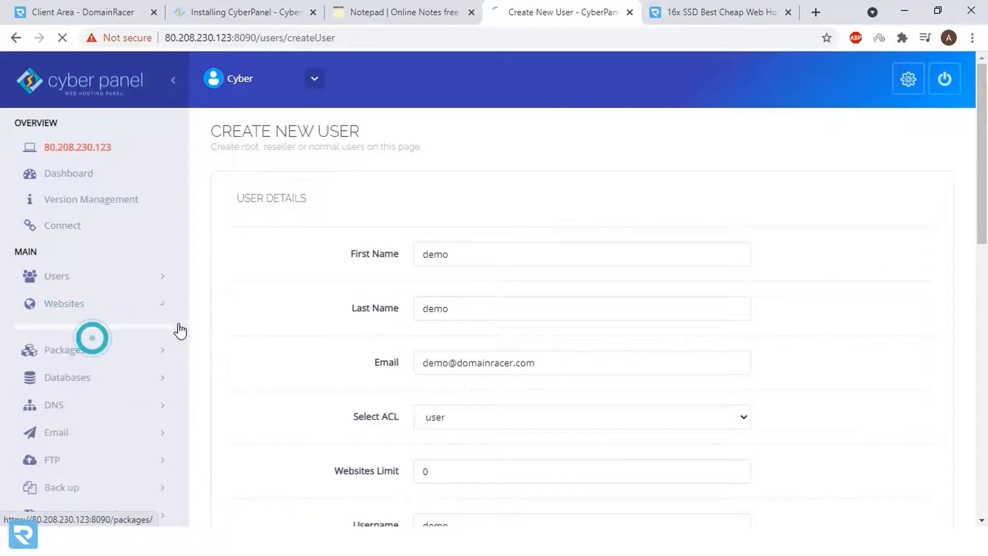
- Choose package admin_dr and owner demo for the new website
left_click(472, 254)
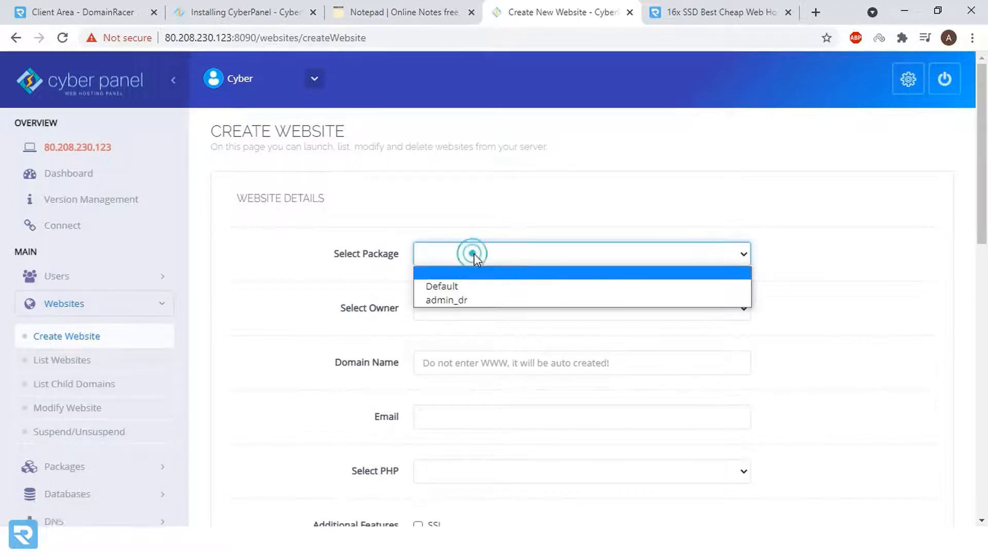
left_click(465, 301)
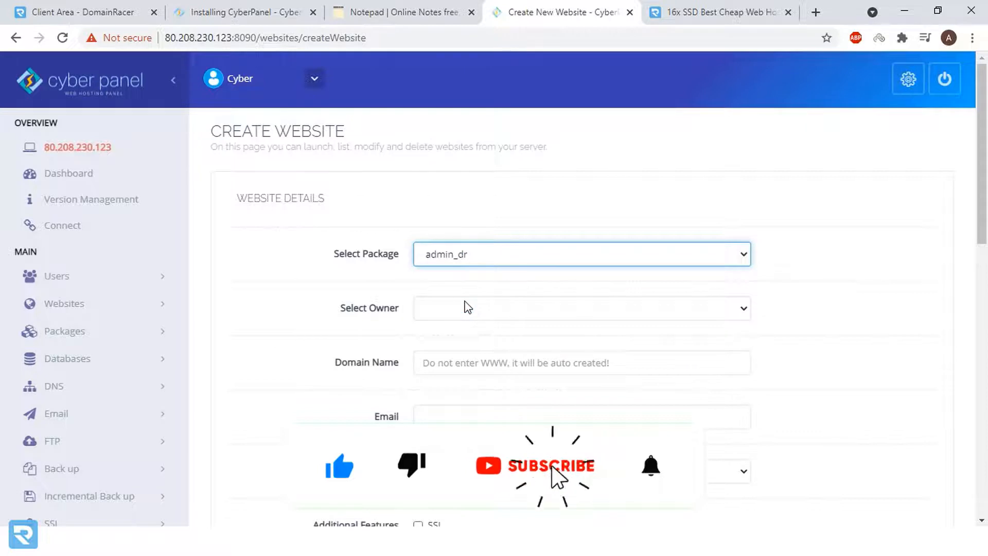
left_click(468, 307)
left_click(467, 342)
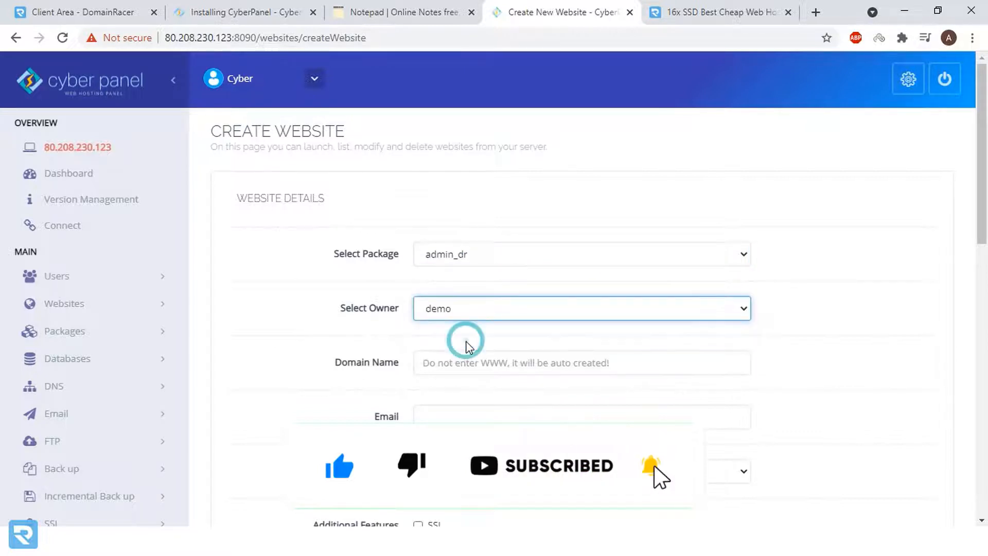
scroll(483, 315, "down", 2)
left_click(479, 290)
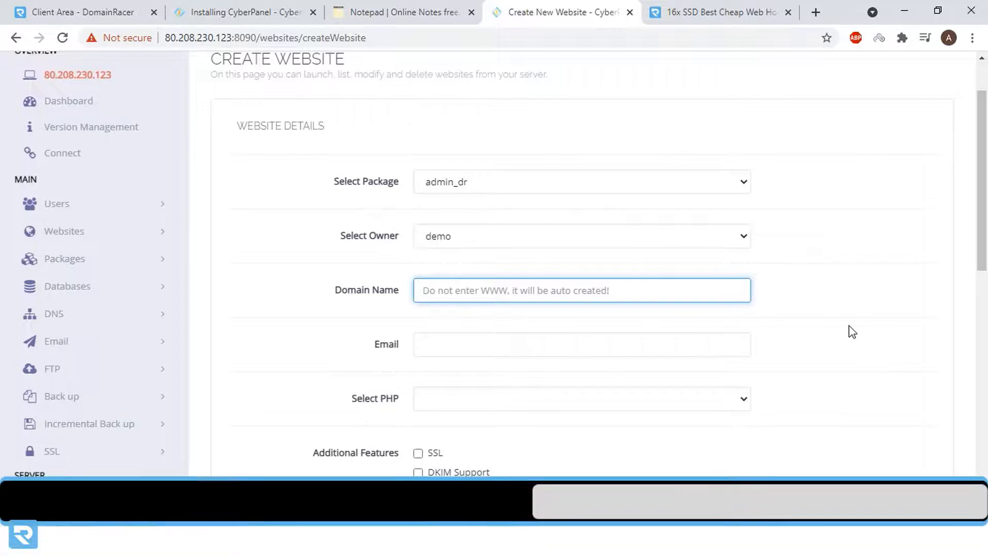
- Enter domain domainracer.review and the site's contact e-mail address
type("domainra")
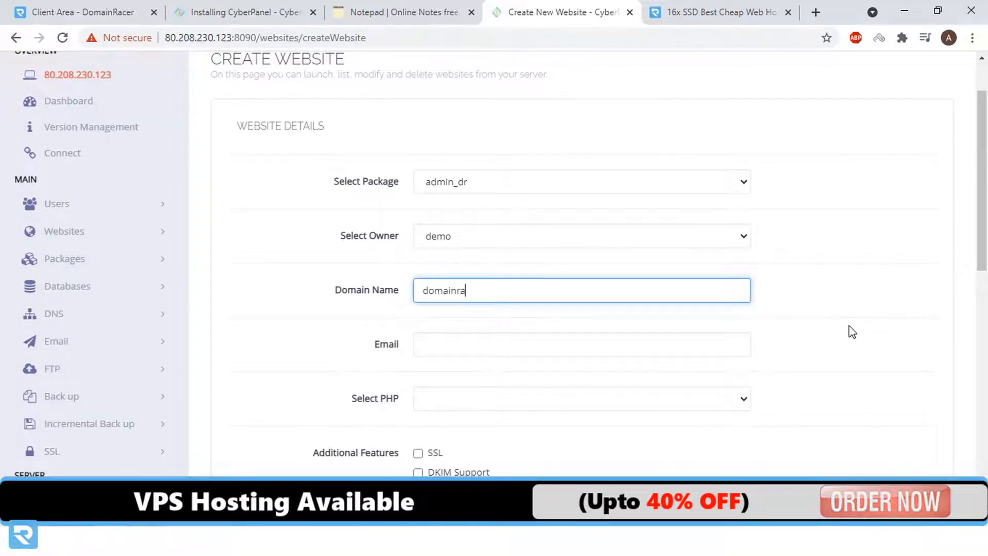
type("cer.review")
key("Tab")
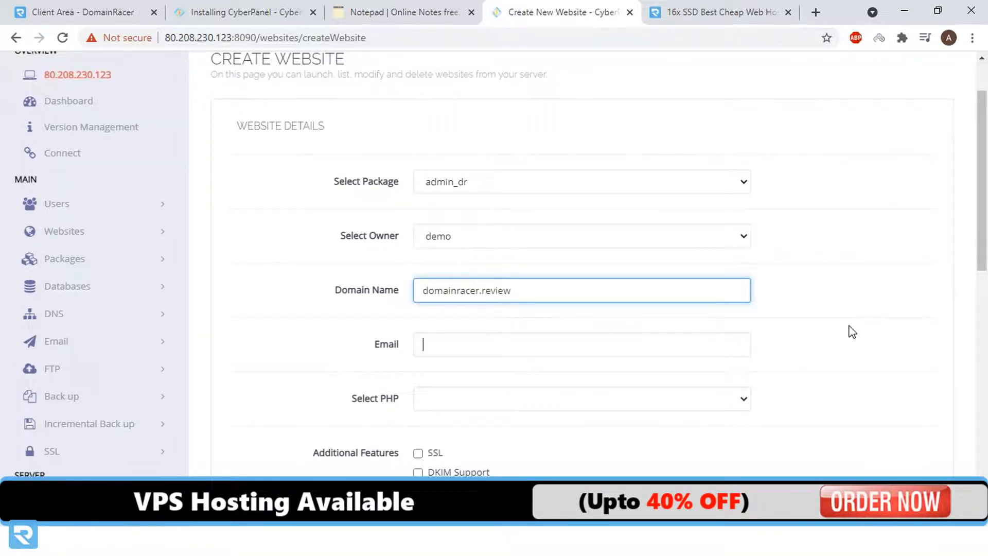
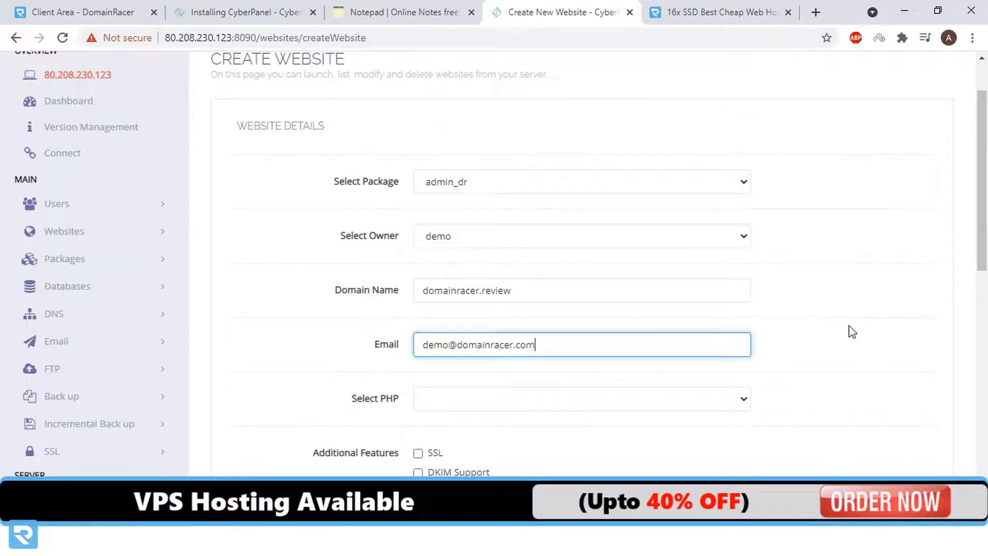
key("Tab")
- Choose PHP 8.0 and enable SSL, DKIM Support, open_basedir Protection and Create Mail Domain
scroll(838, 247, "down", 1)
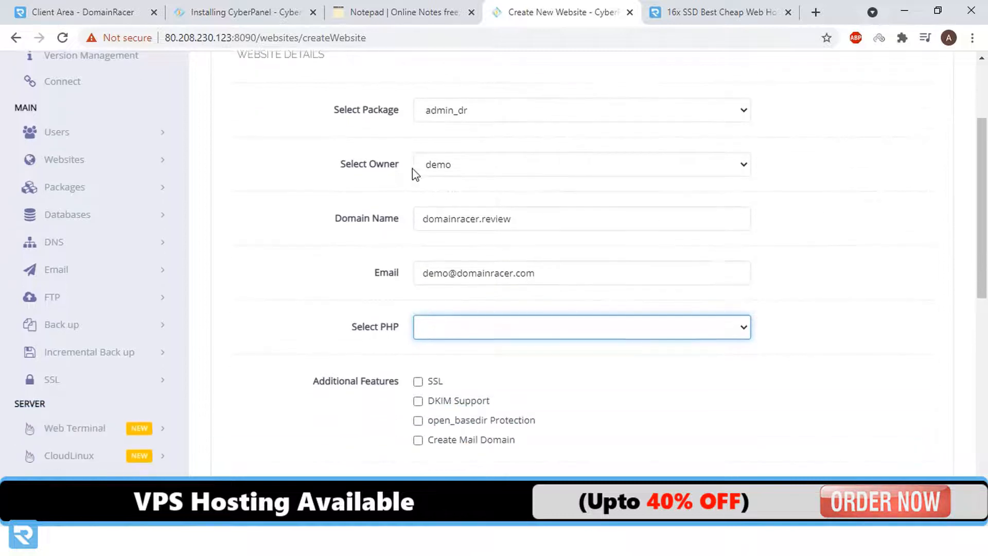
left_click(488, 333)
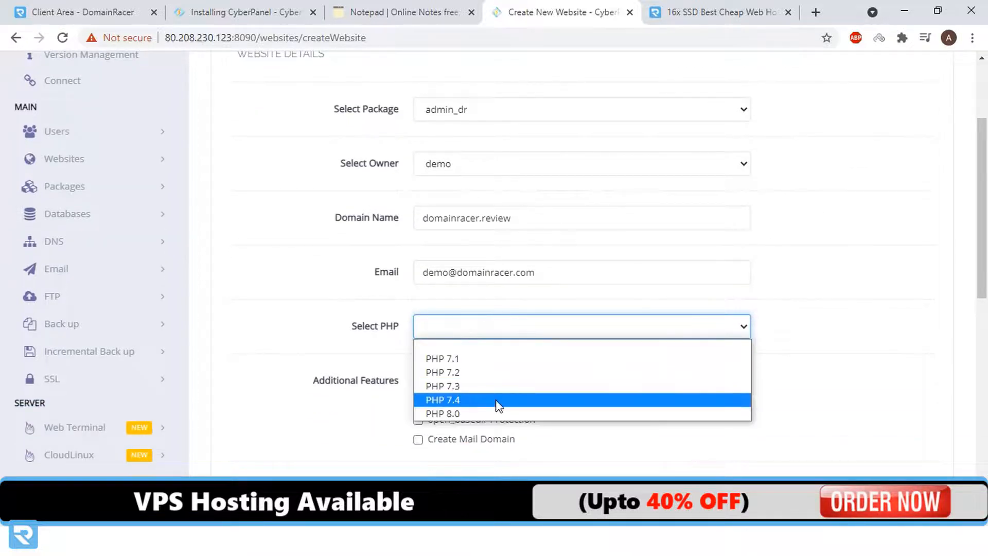
left_click(546, 412)
right_click(545, 412)
left_click(875, 348)
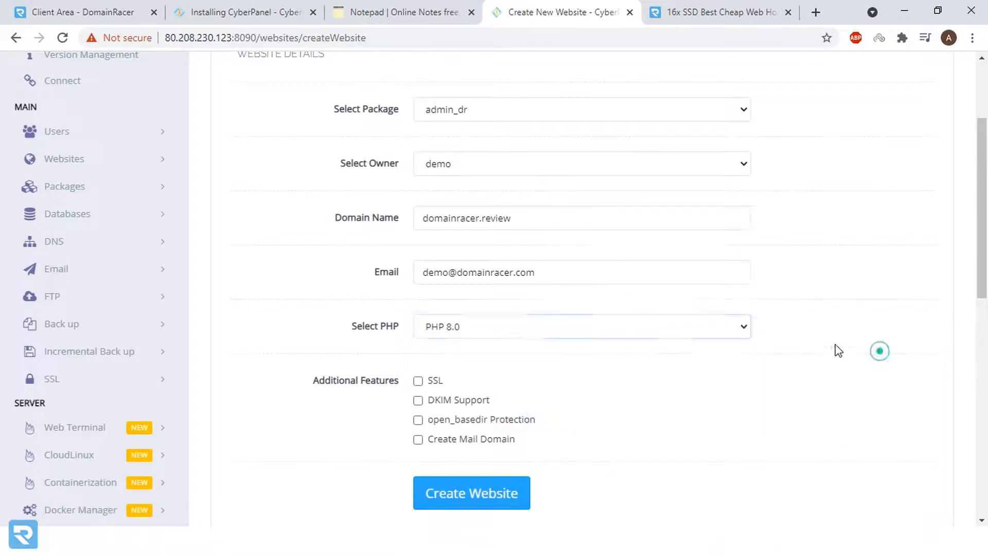
scroll(415, 221, "down", 2)
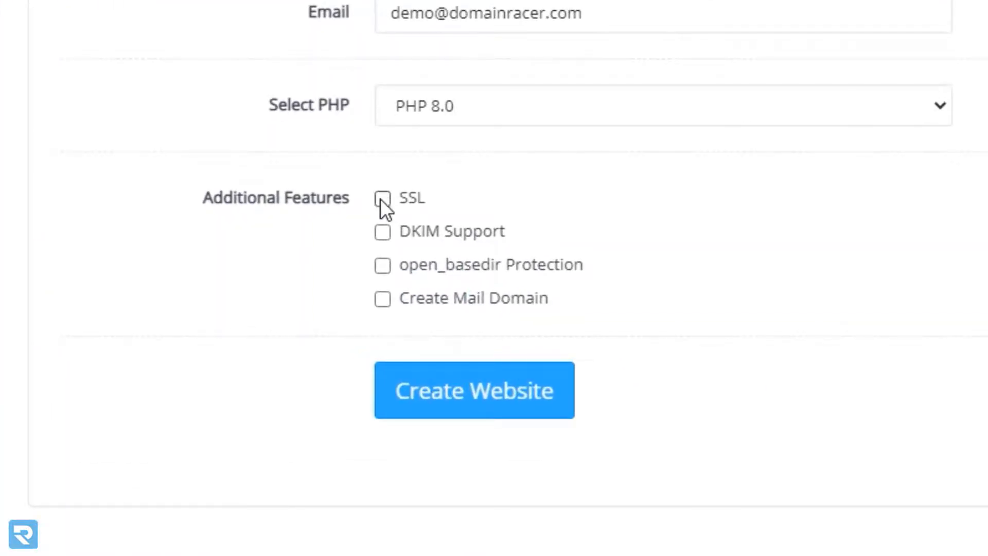
left_click(383, 200)
left_click(382, 232)
left_click(382, 265)
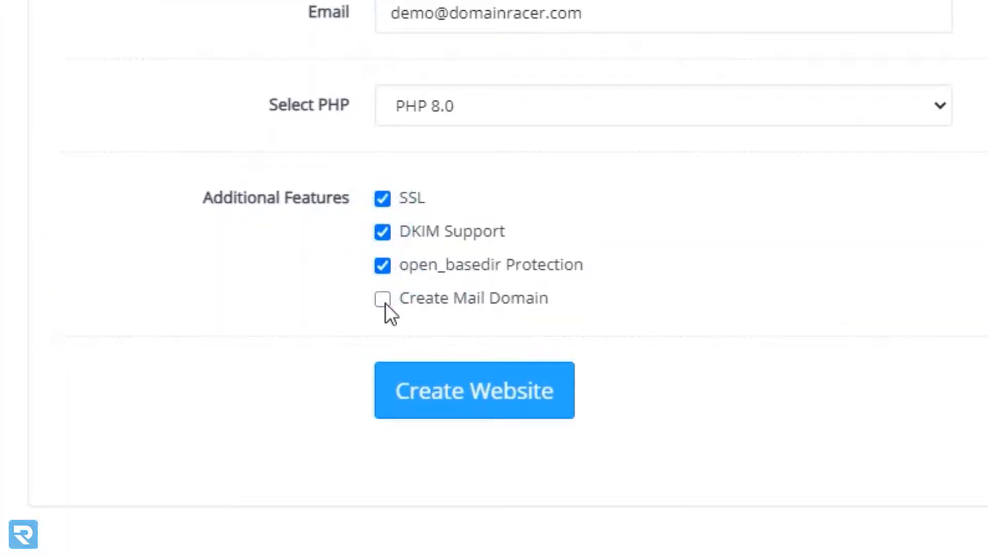
left_click(383, 301)
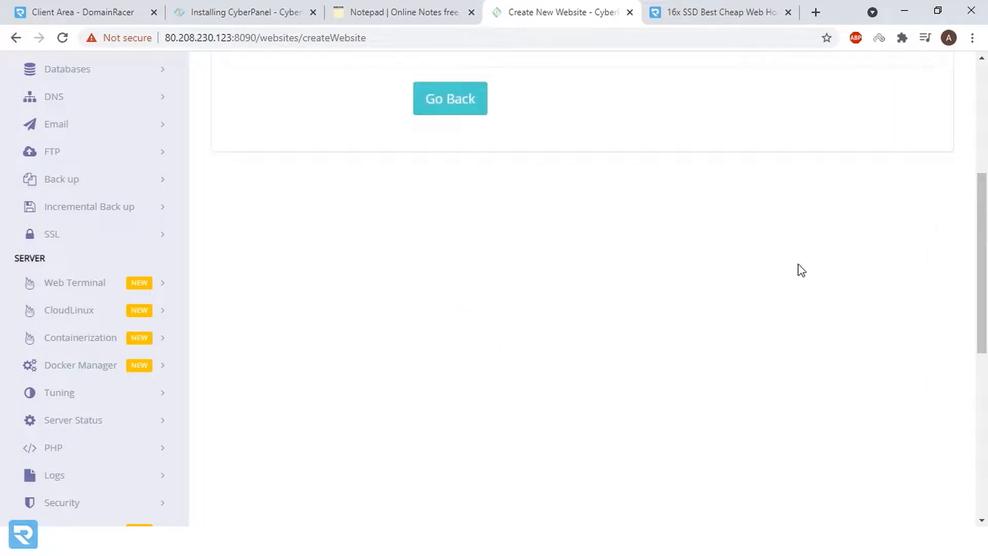
- Select the panel's base URL in the address bar for reuse in another window
scroll(624, 264, "up", 4)
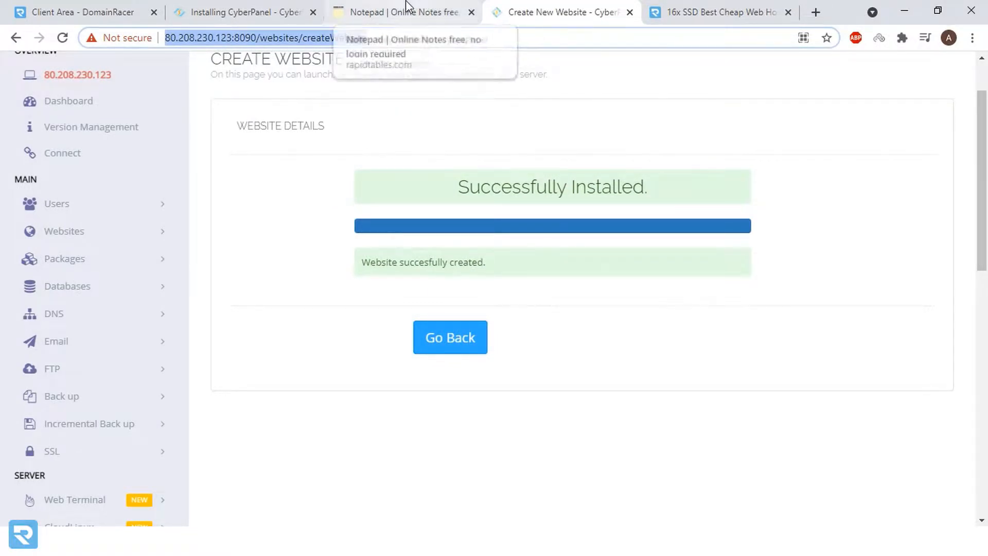
left_click(263, 37)
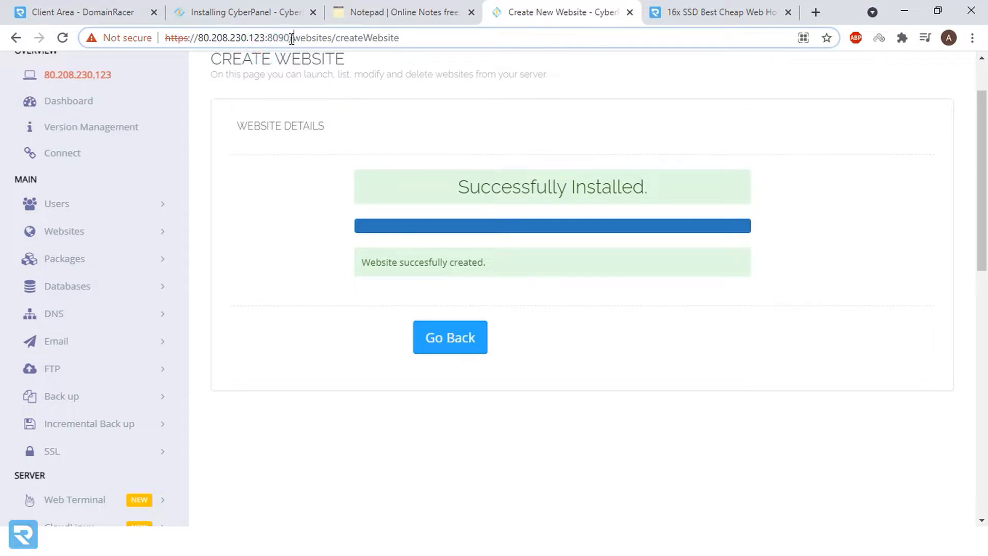
left_click_drag(292, 38, 163, 39)
key("ctrl+c")
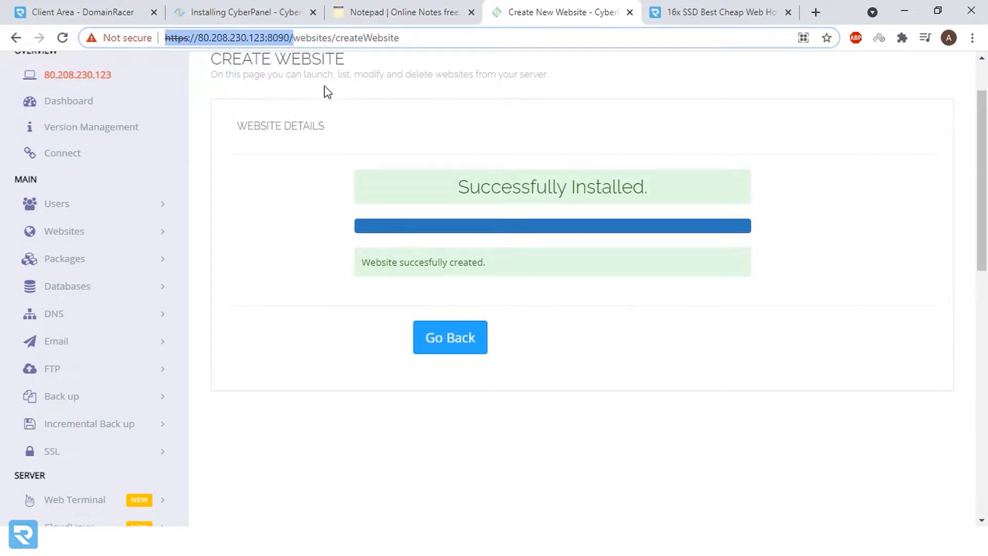
left_click(974, 42)
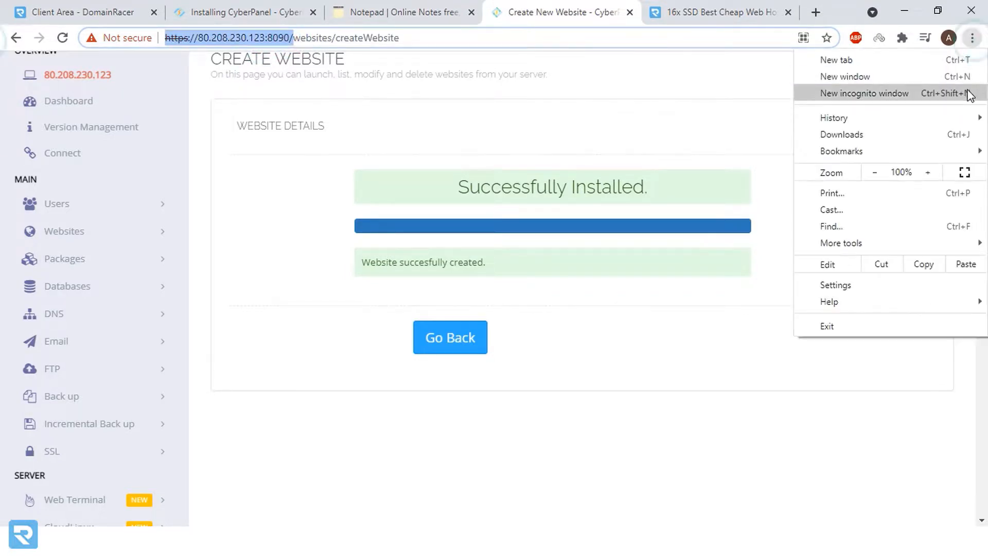
- In a new incognito window, load the panel URL and sign in as demo with its password
left_click(965, 92)
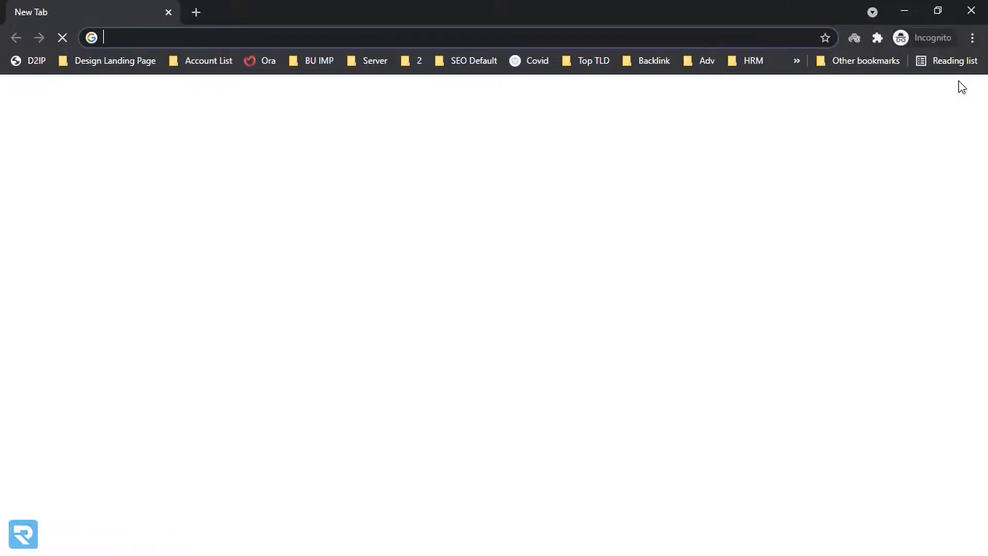
key("ctrl+v")
key("Return")
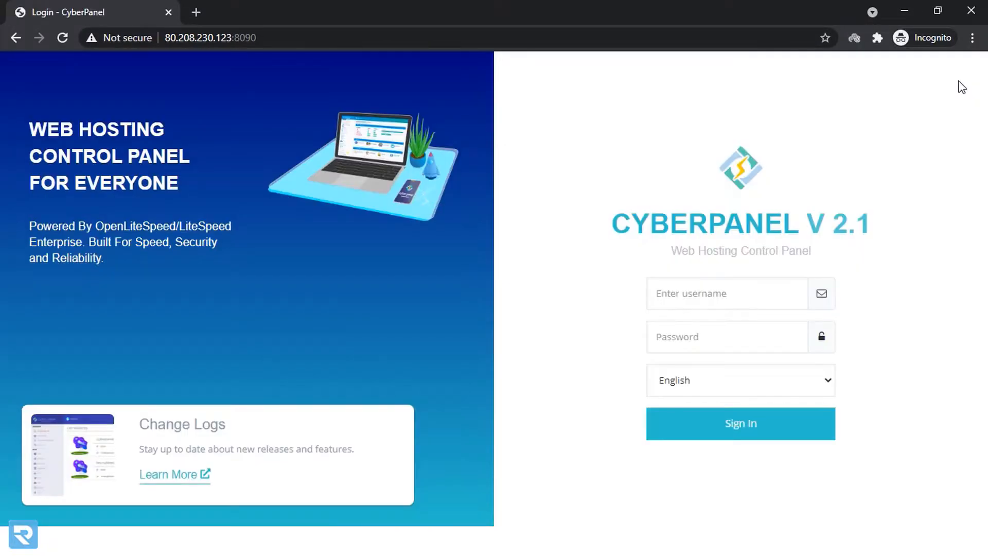
left_click(742, 300)
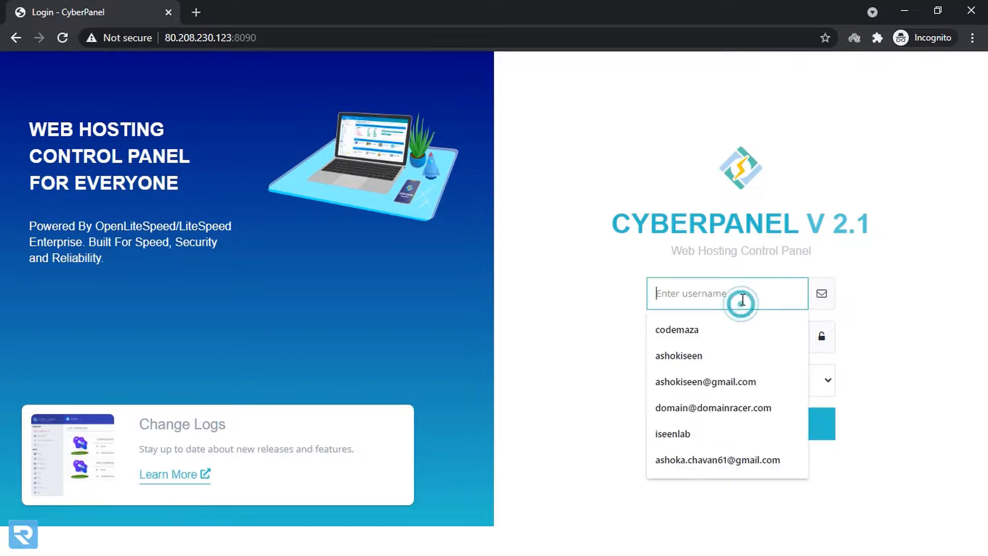
type("demo")
key("Tab")
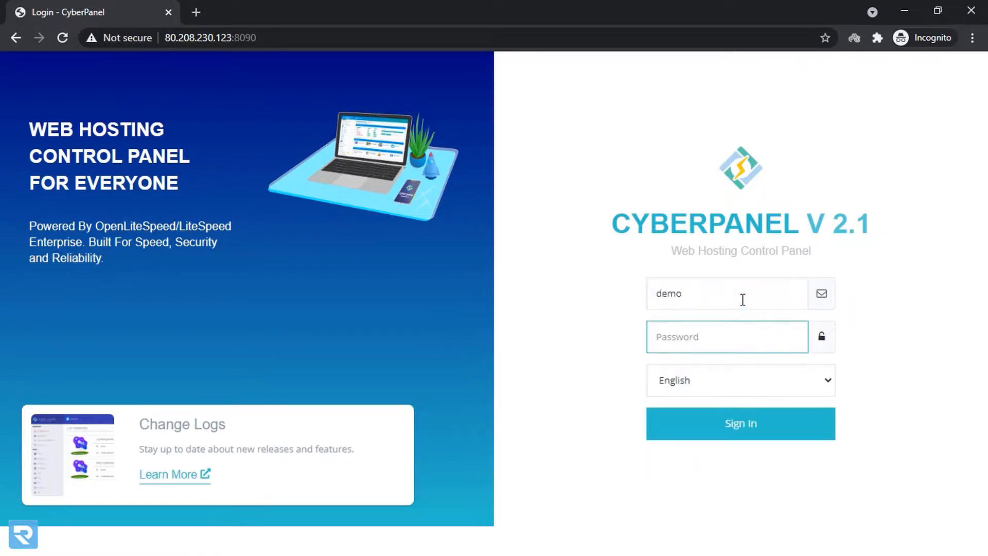
type("de")
key("Return")
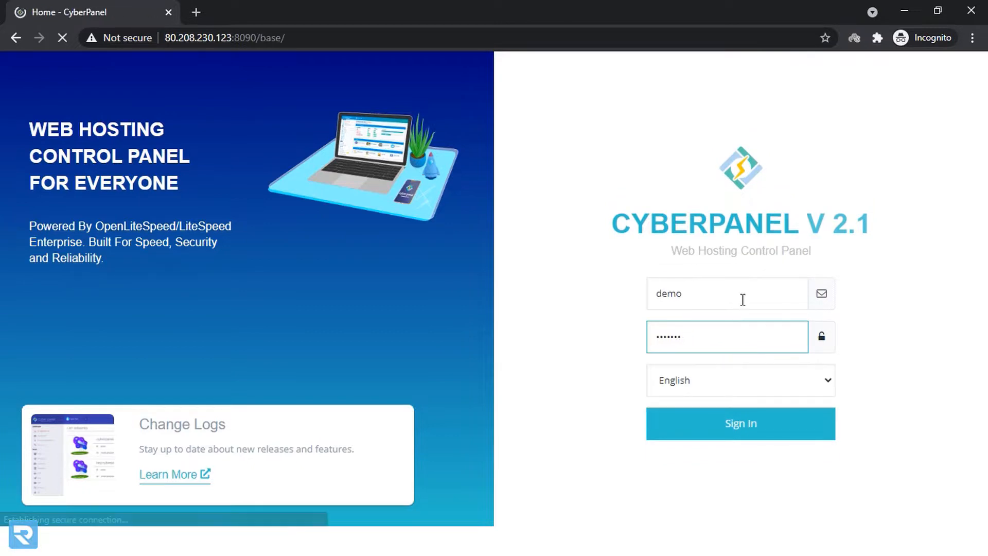